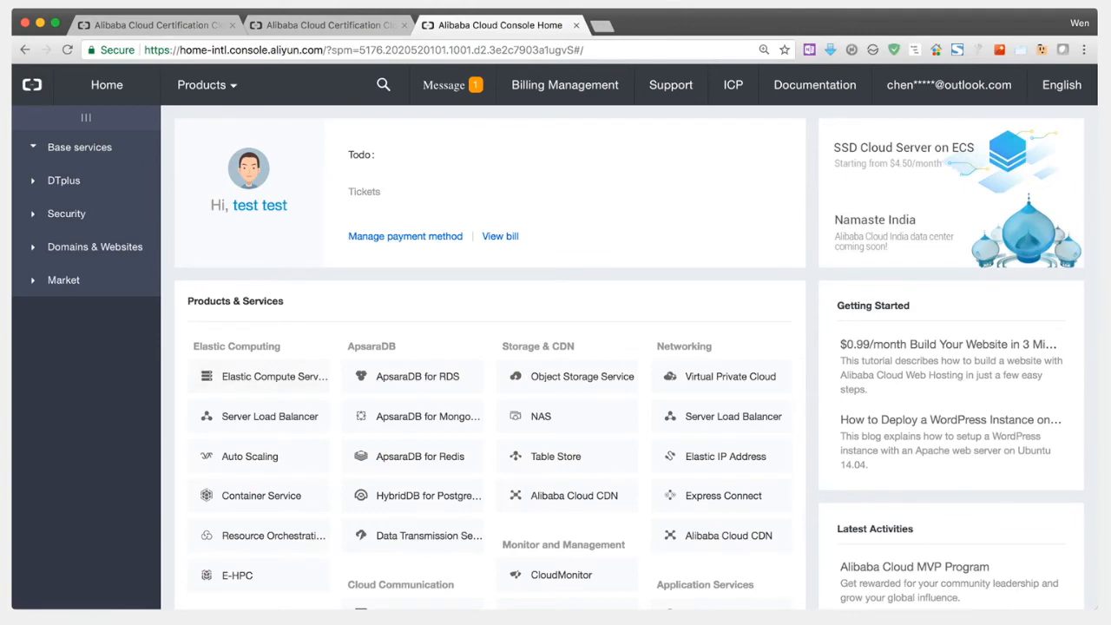
# - Open the Elastic Compute Service console and start buying an instance in the Singapore region
pyautogui.click(202, 84)
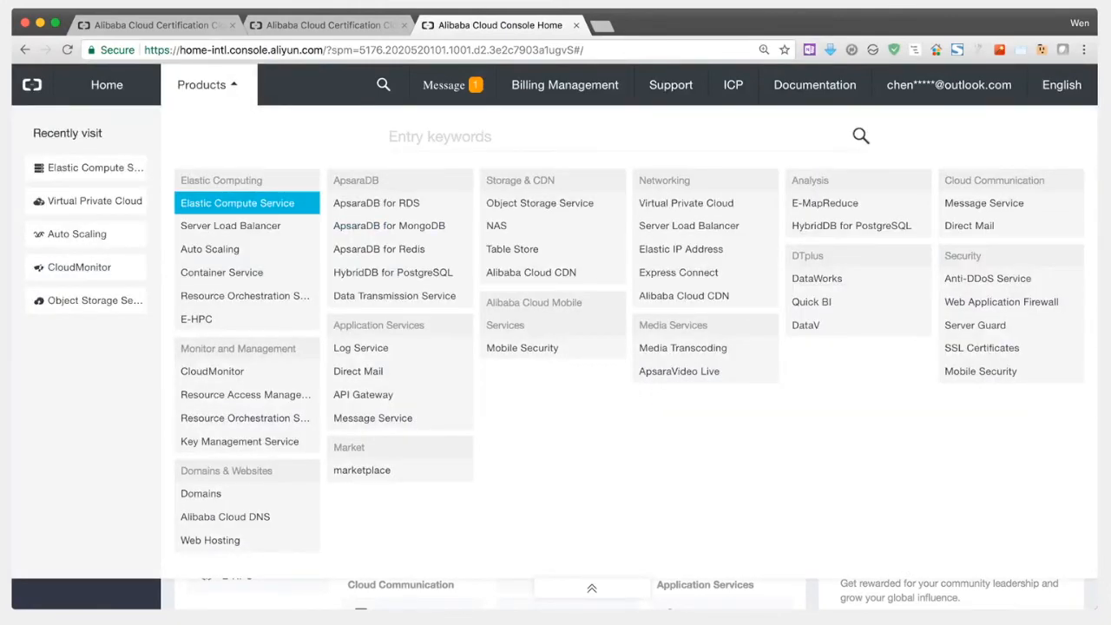
pyautogui.click(237, 202)
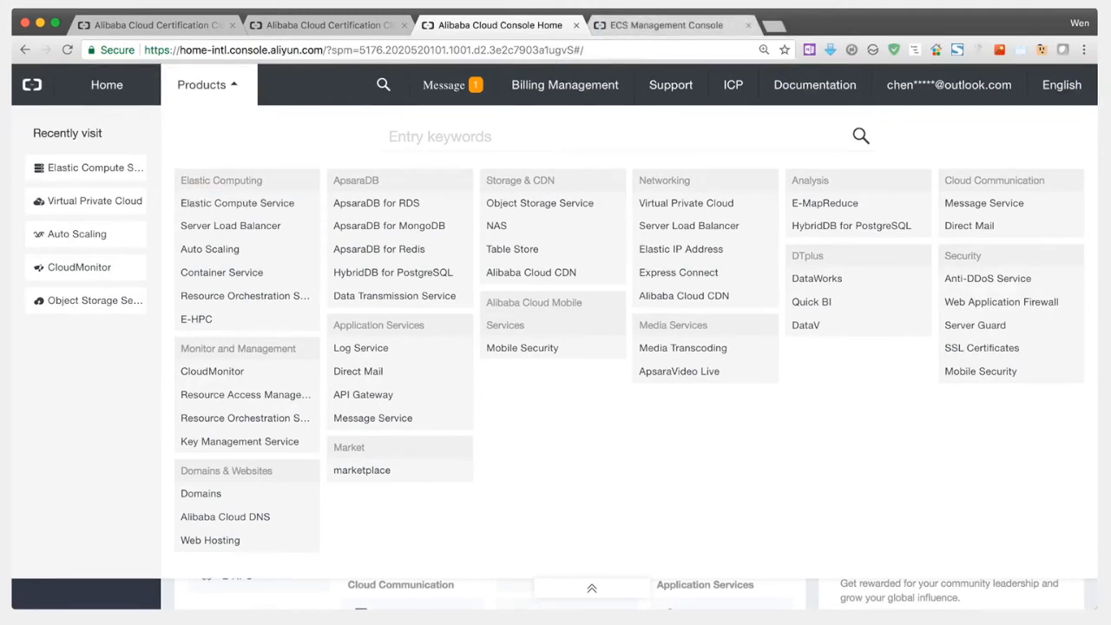
pyautogui.hotkey('ctrl', 'Tab')
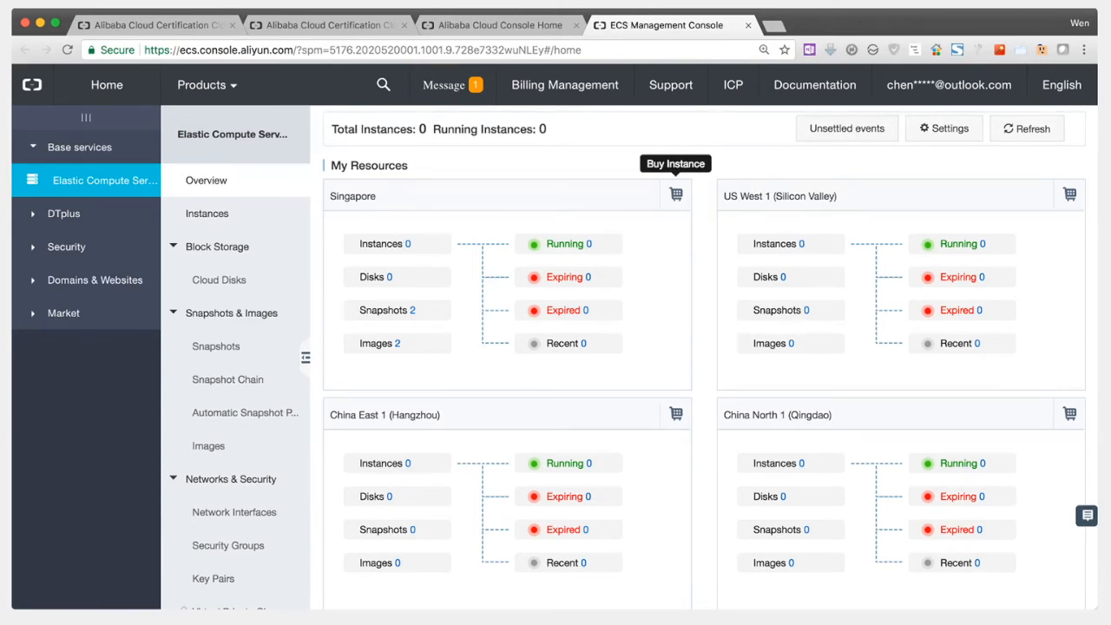
pyautogui.click(677, 195)
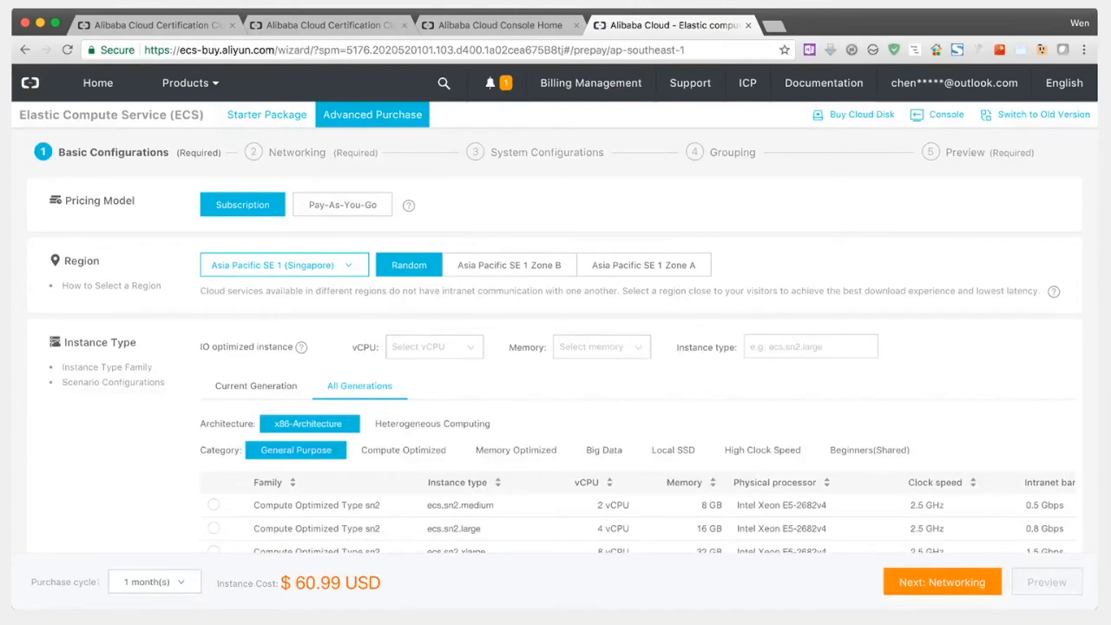
# - Review the basic configuration options and switch the ECS purchase page to the old version
pyautogui.scroll(-10, 555, 330)
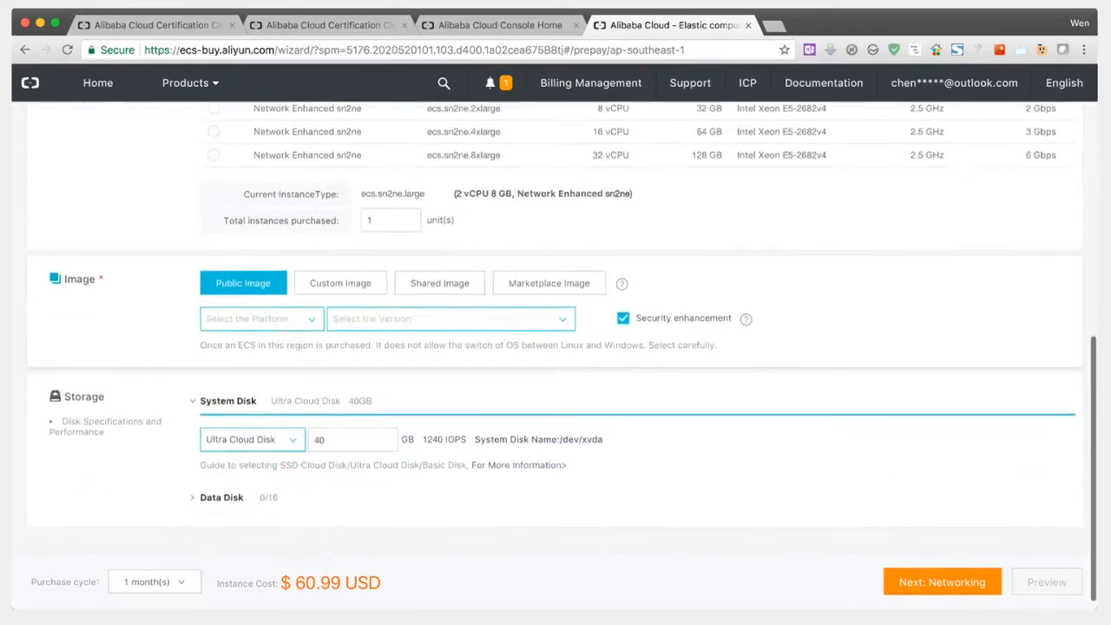
pyautogui.scroll(15, 556, 347)
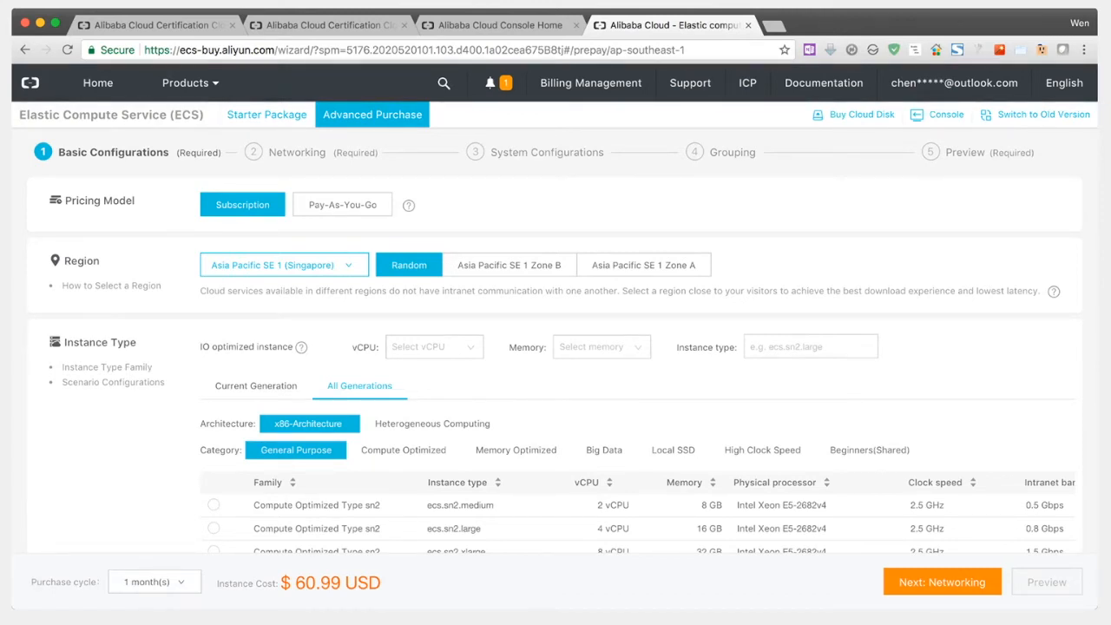
pyautogui.click(1037, 114)
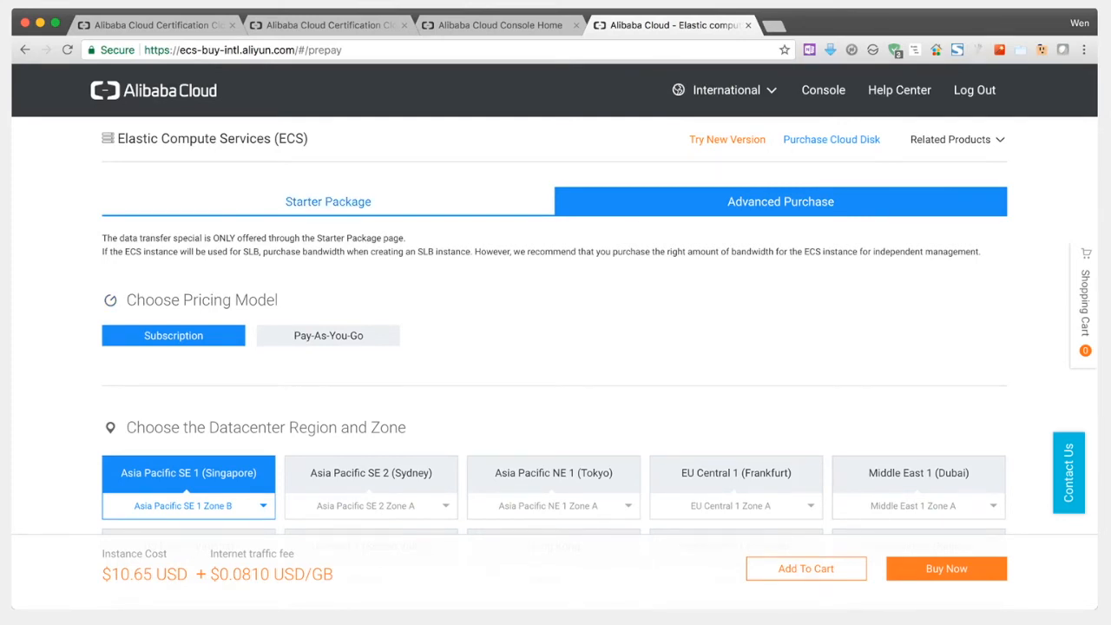
pyautogui.click(328, 201)
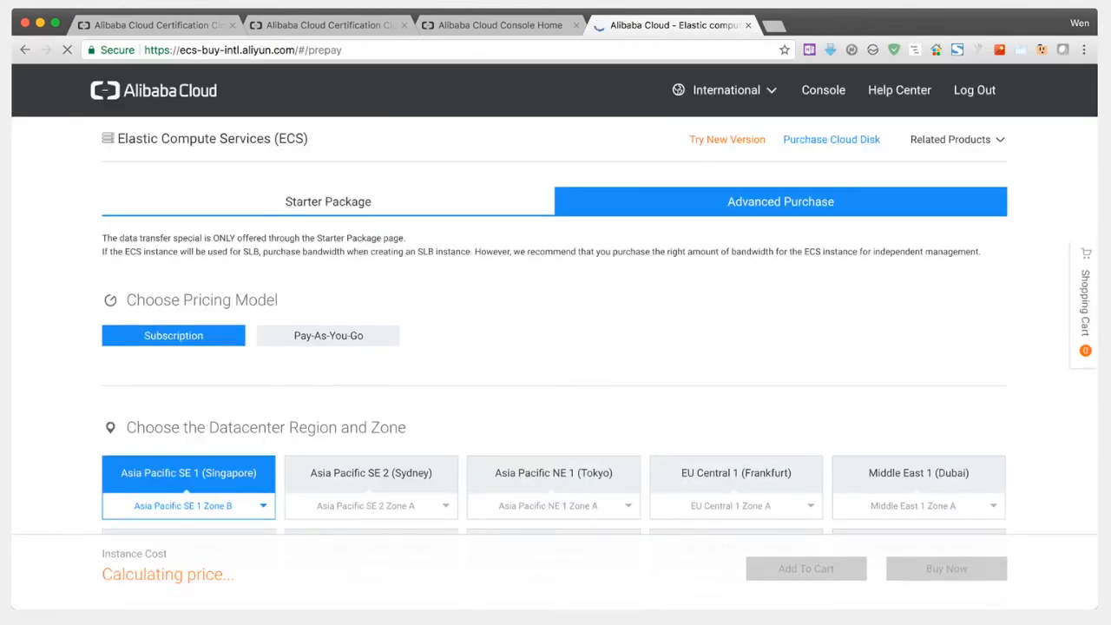
# - Set the pricing model to Pay-As-You-Go and choose a zone for Asia Pacific SE 1 (Singapore)
pyautogui.scroll(-5, 556, 347)
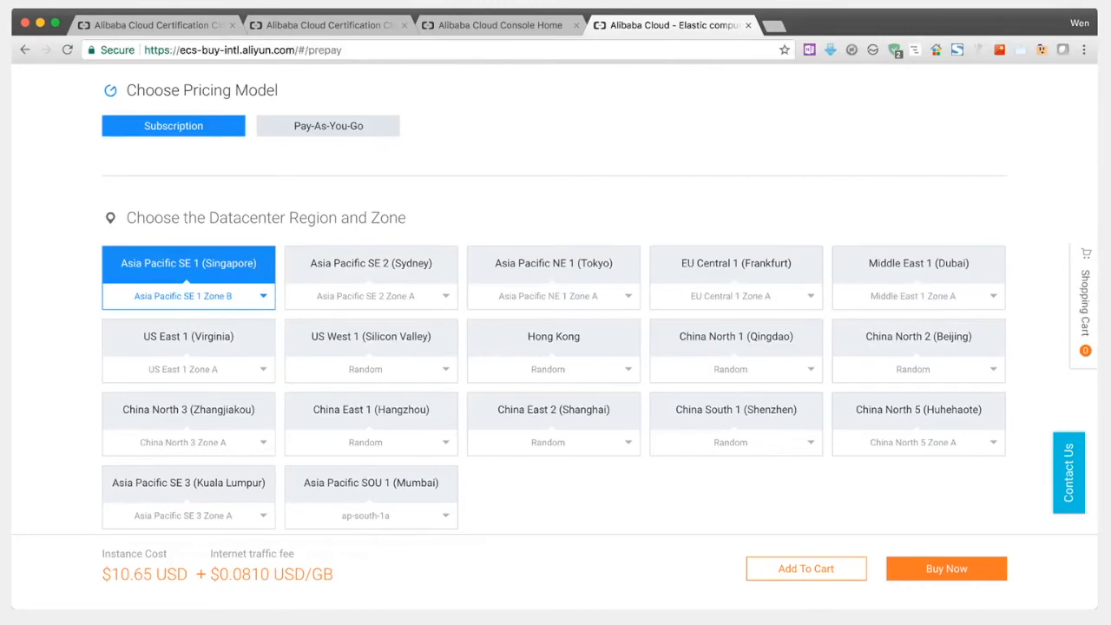
pyautogui.click(328, 126)
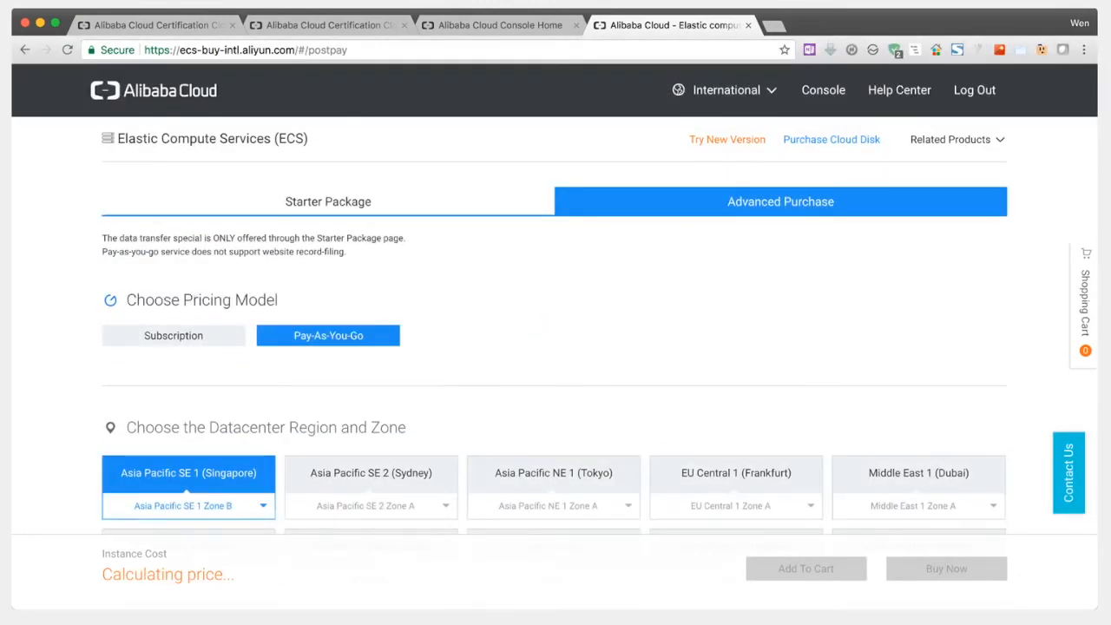
pyautogui.scroll(-5, 555, 320)
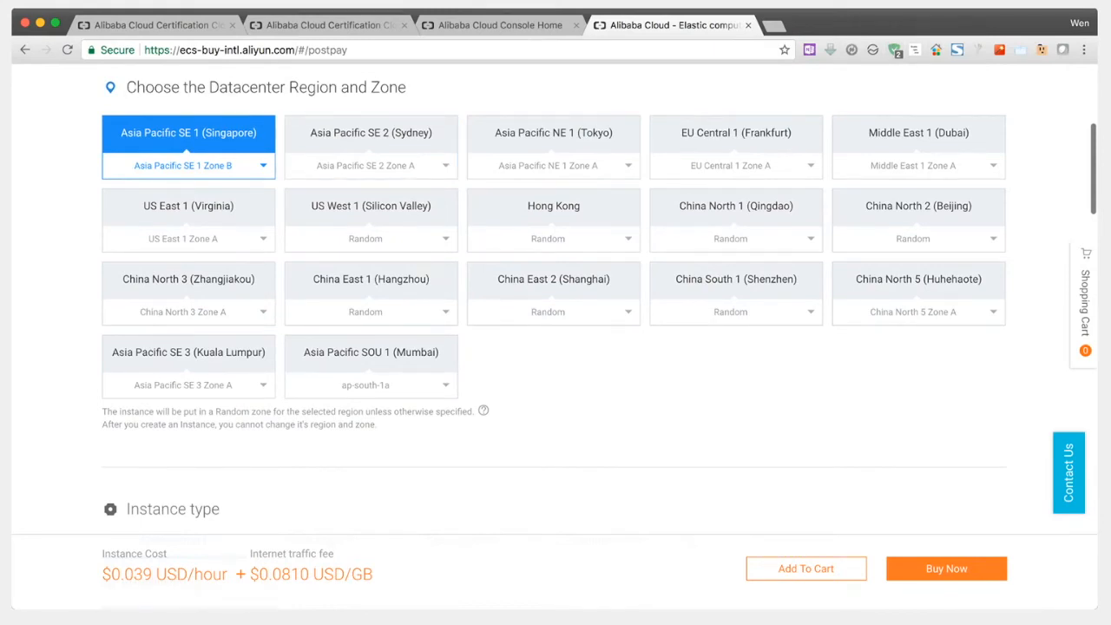
pyautogui.click(212, 165)
pyautogui.click(173, 218)
# - Compare the instance types of Generations I, II and III, and settle on Generation III
pyautogui.scroll(-4, 555, 303)
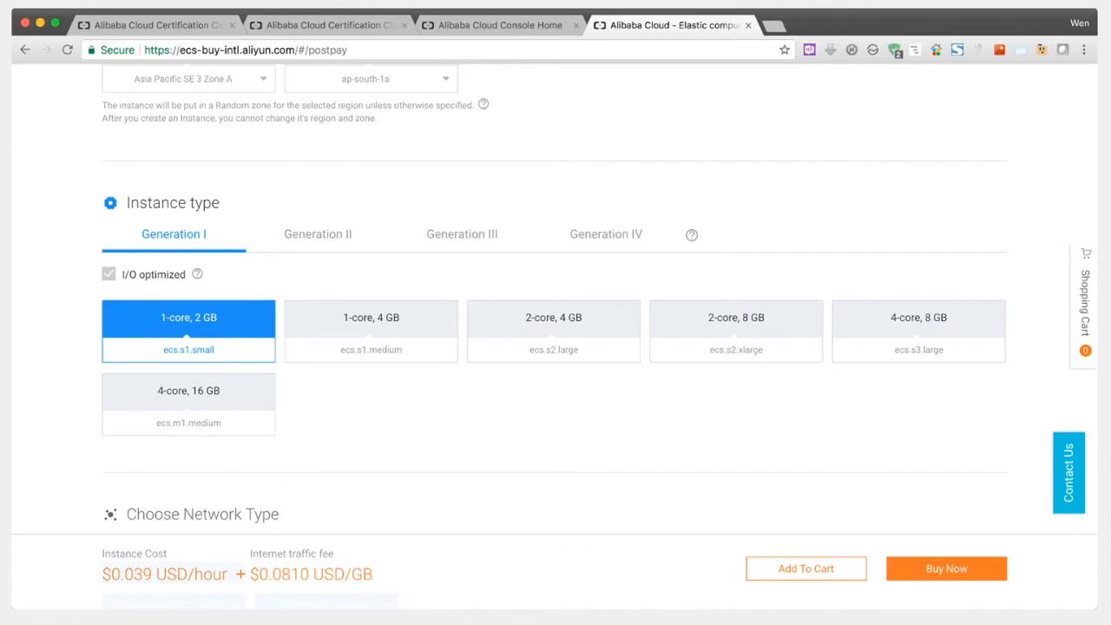
pyautogui.click(318, 234)
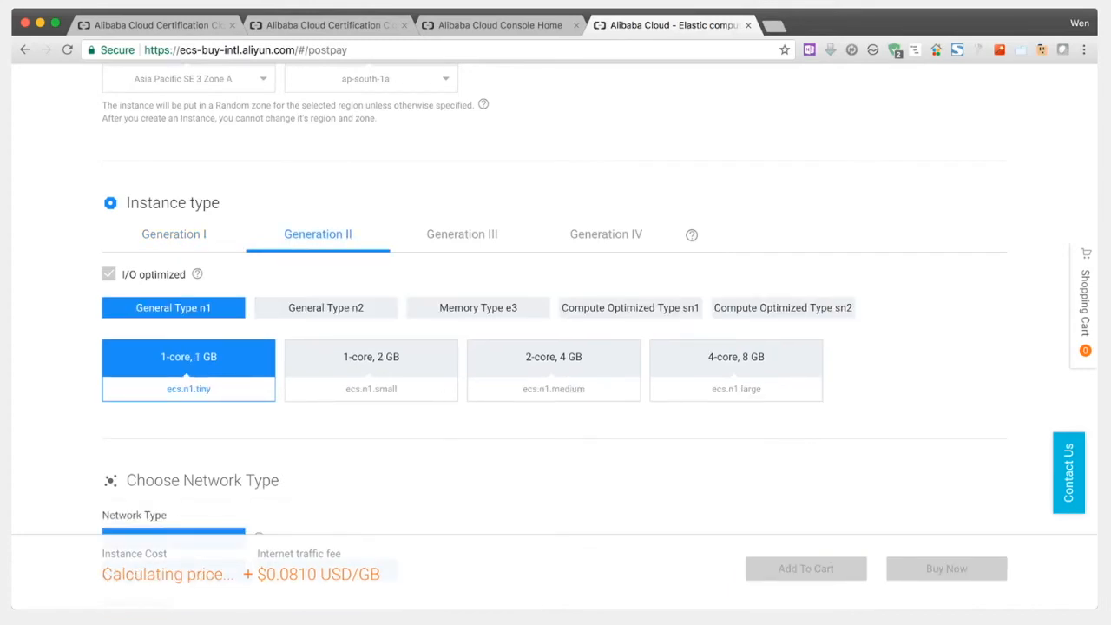
pyautogui.click(462, 234)
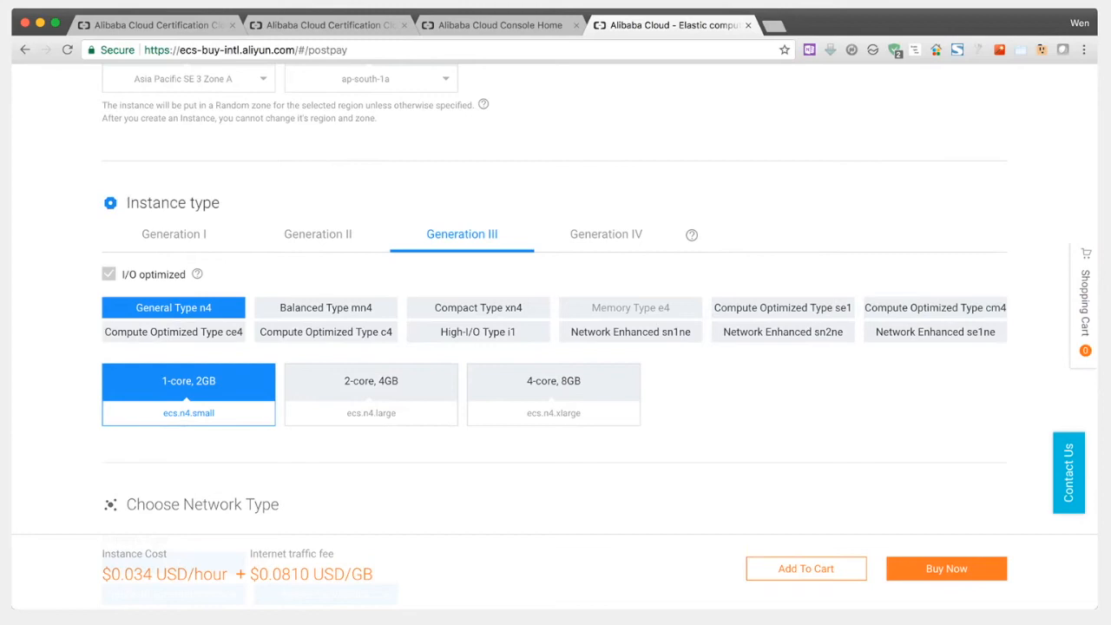
pyautogui.click(173, 234)
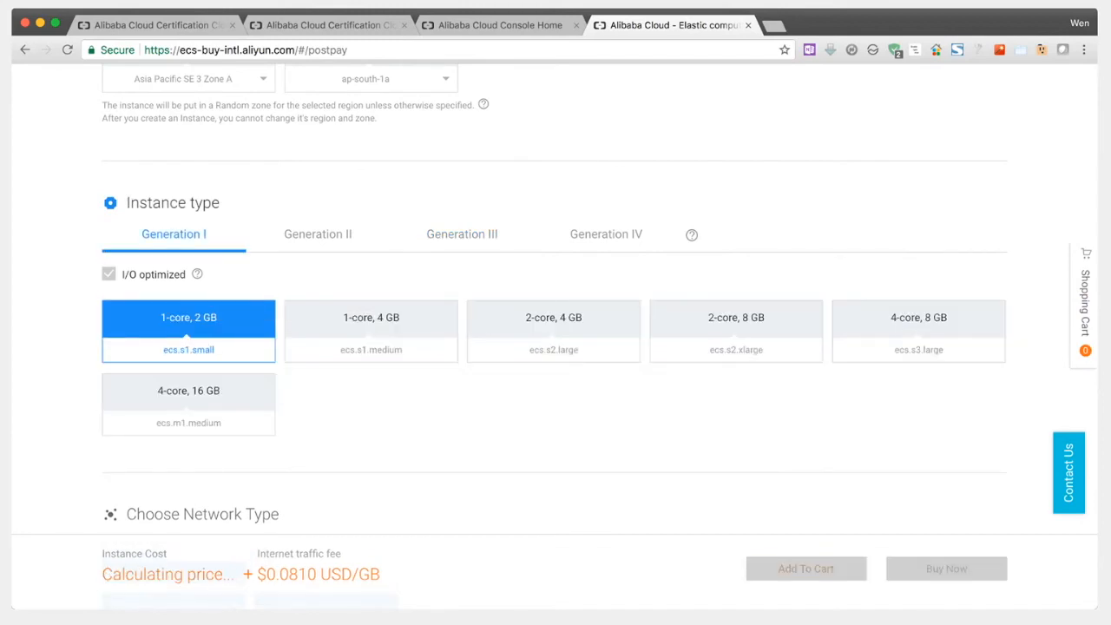
pyautogui.click(318, 235)
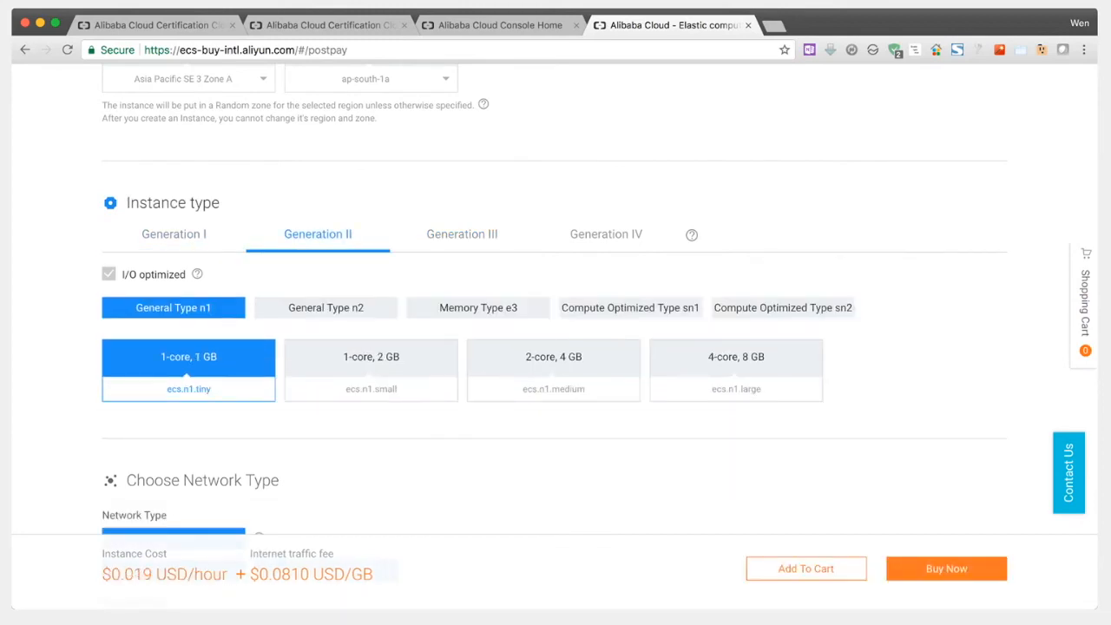
pyautogui.click(462, 235)
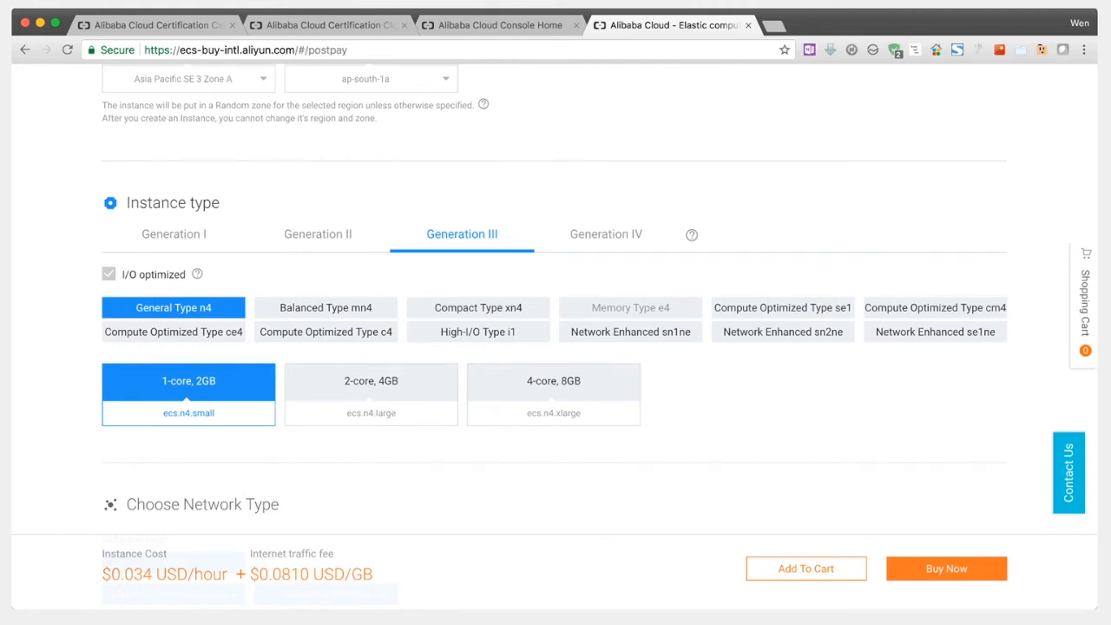
pyautogui.moveTo(174, 308)
pyautogui.moveTo(782, 308)
# - Choose the default VPC with the demo-switch VSwitch and assign the existing security group to the instance
pyautogui.scroll(-5, 137, 114)
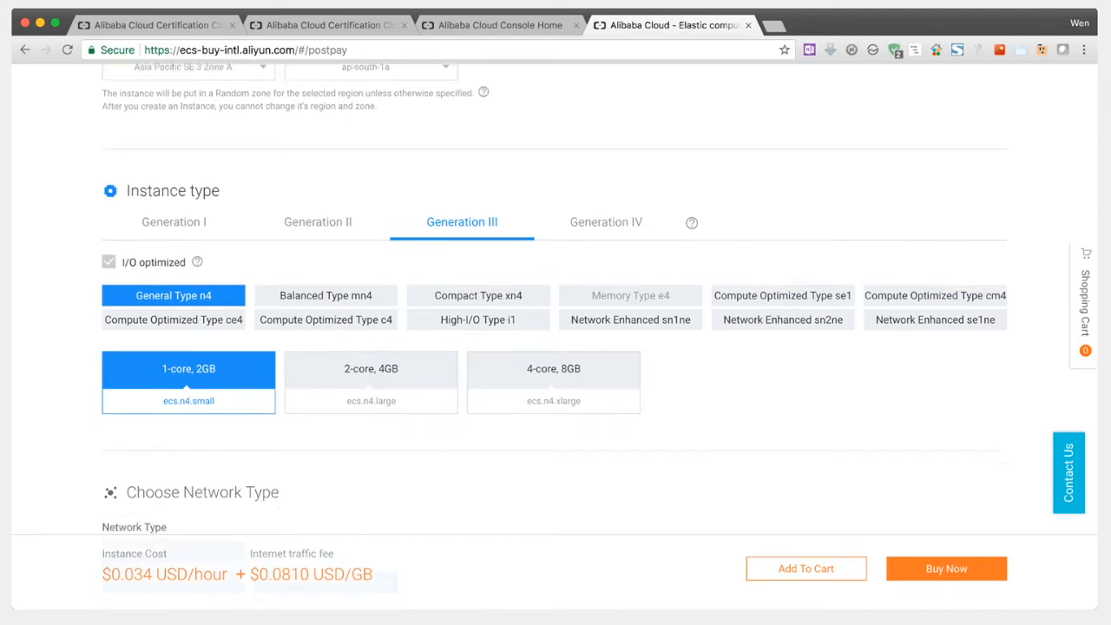
pyautogui.scroll(-3, 137, 114)
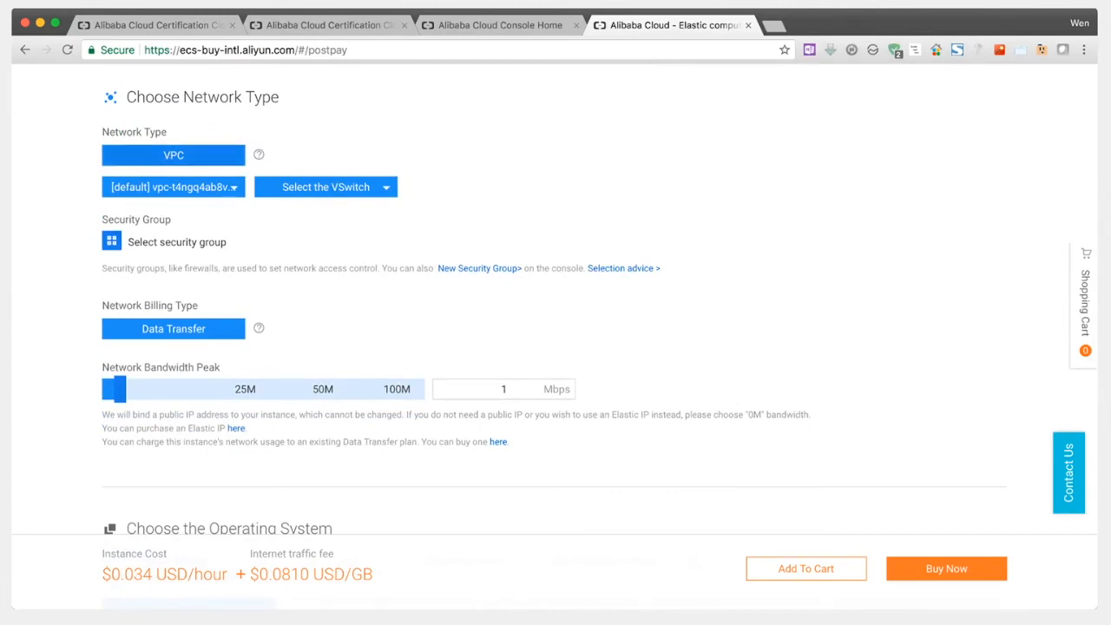
pyautogui.click(173, 187)
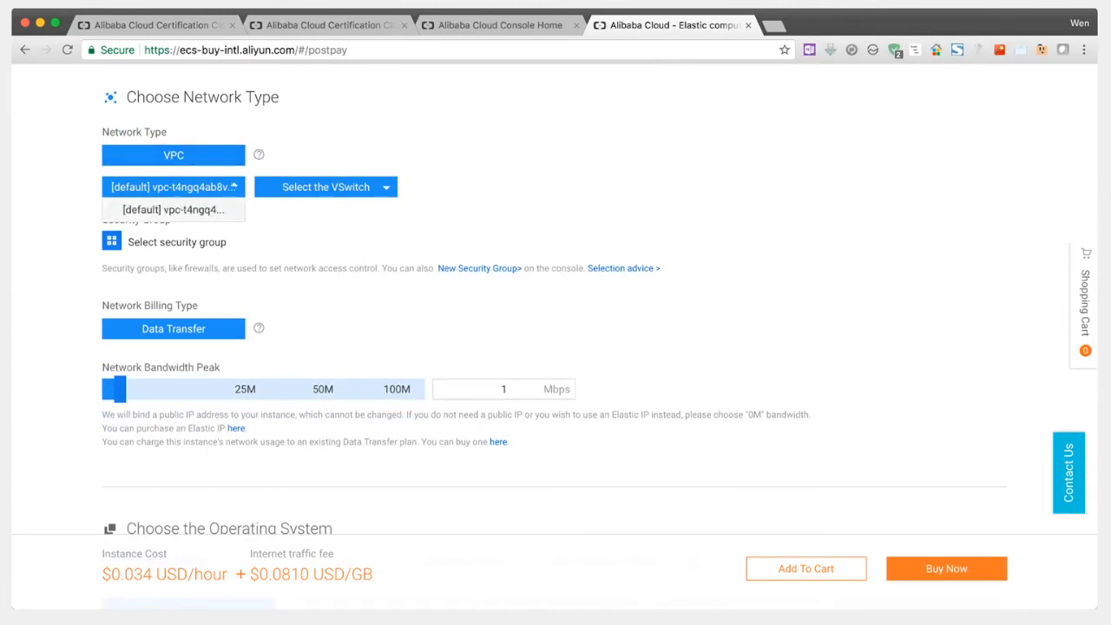
pyautogui.click(174, 209)
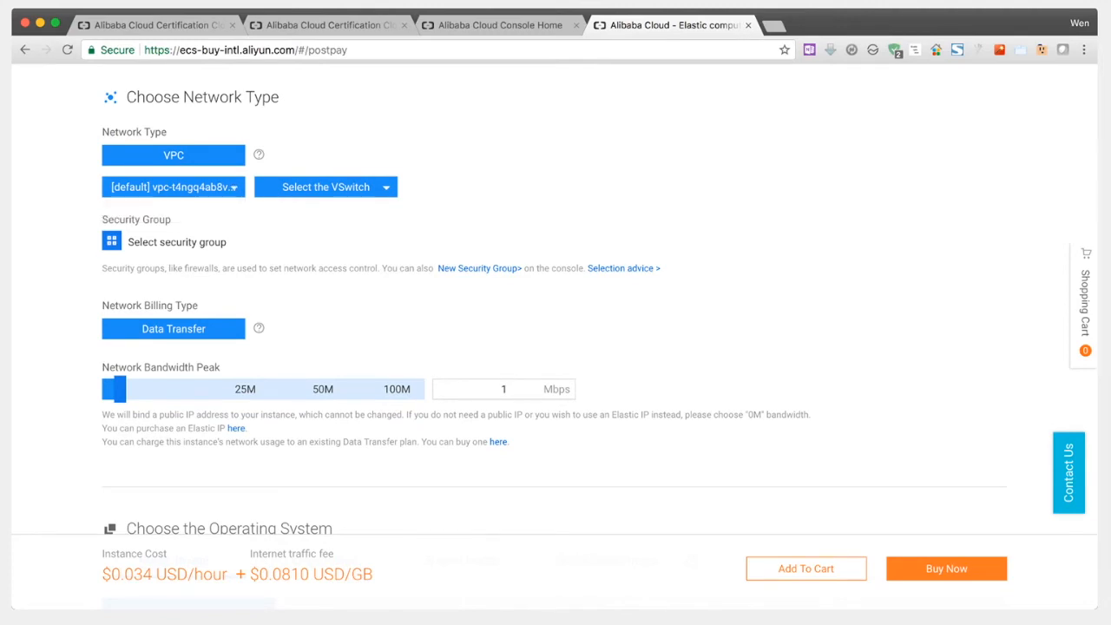
pyautogui.click(326, 187)
pyautogui.click(298, 208)
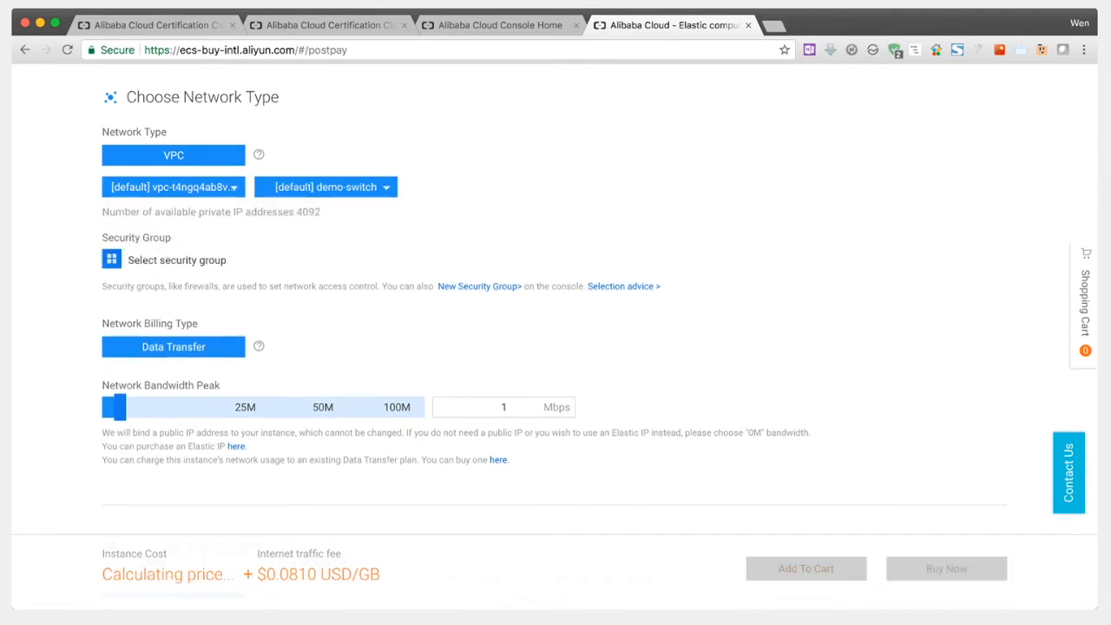
pyautogui.click(176, 259)
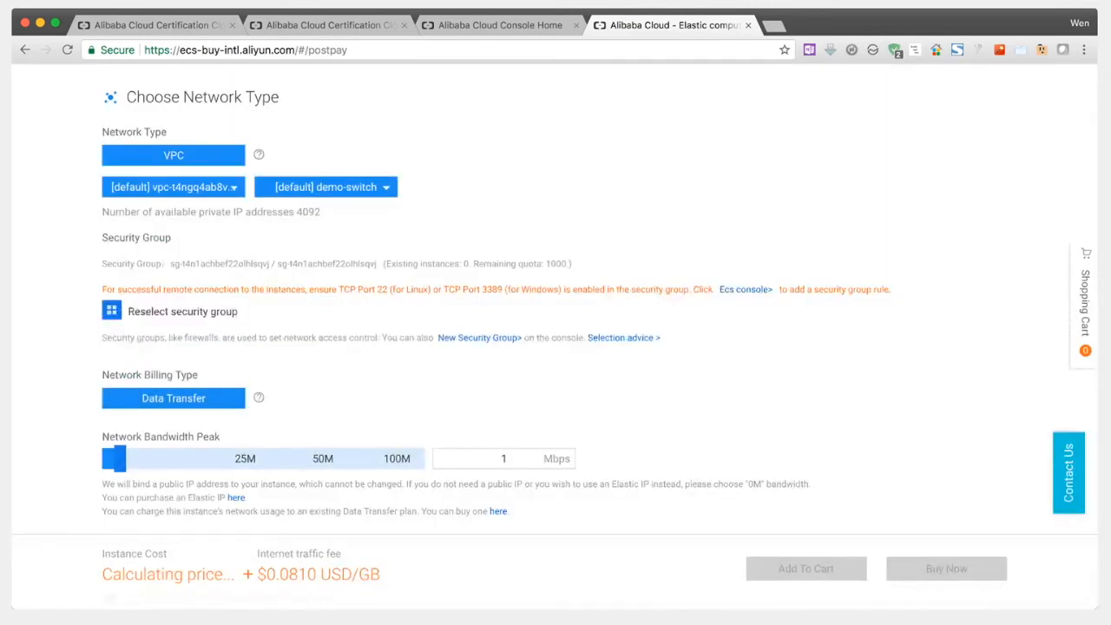
# - Raise the network bandwidth peak to 7 Mbps
pyautogui.scroll(-5, 556, 295)
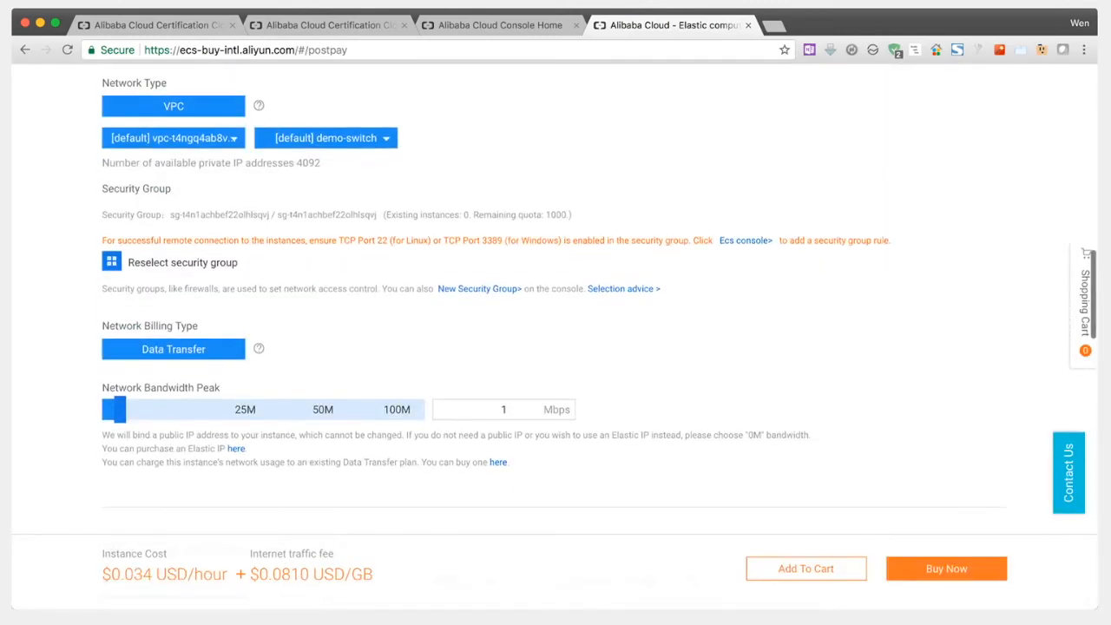
pyautogui.scroll(-2, 556, 295)
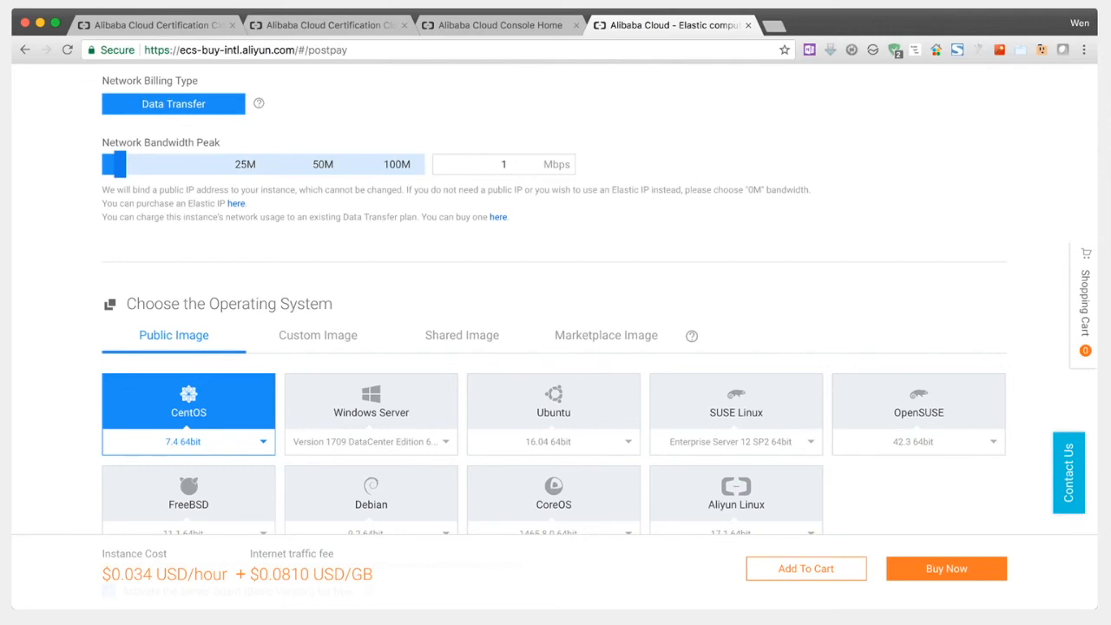
pyautogui.moveTo(119, 164); pyautogui.dragTo(155, 164)
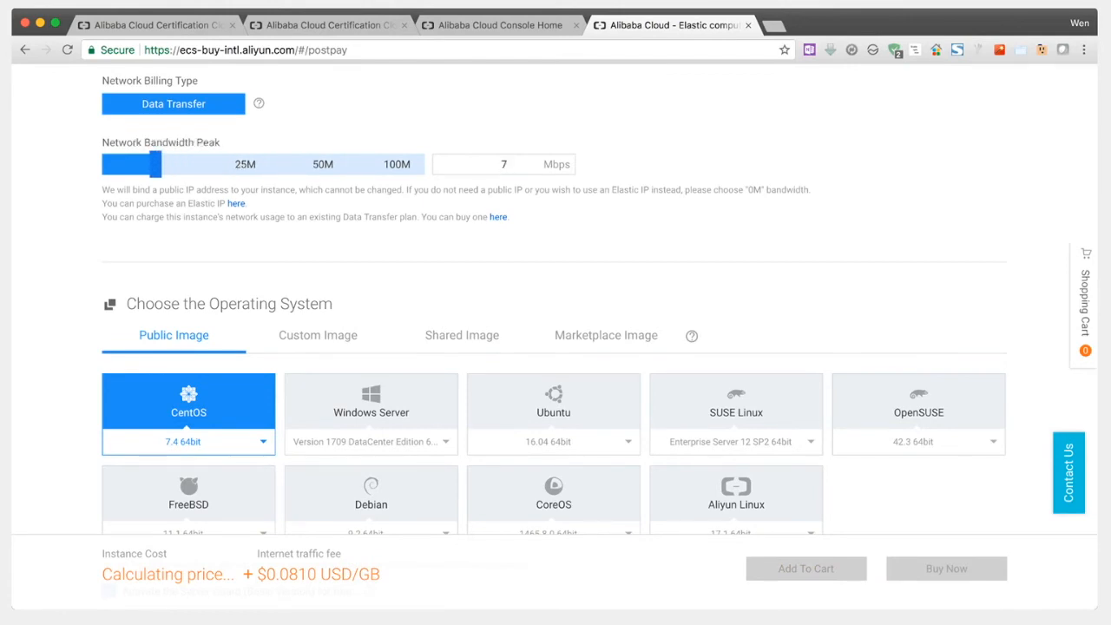
pyautogui.click(504, 164)
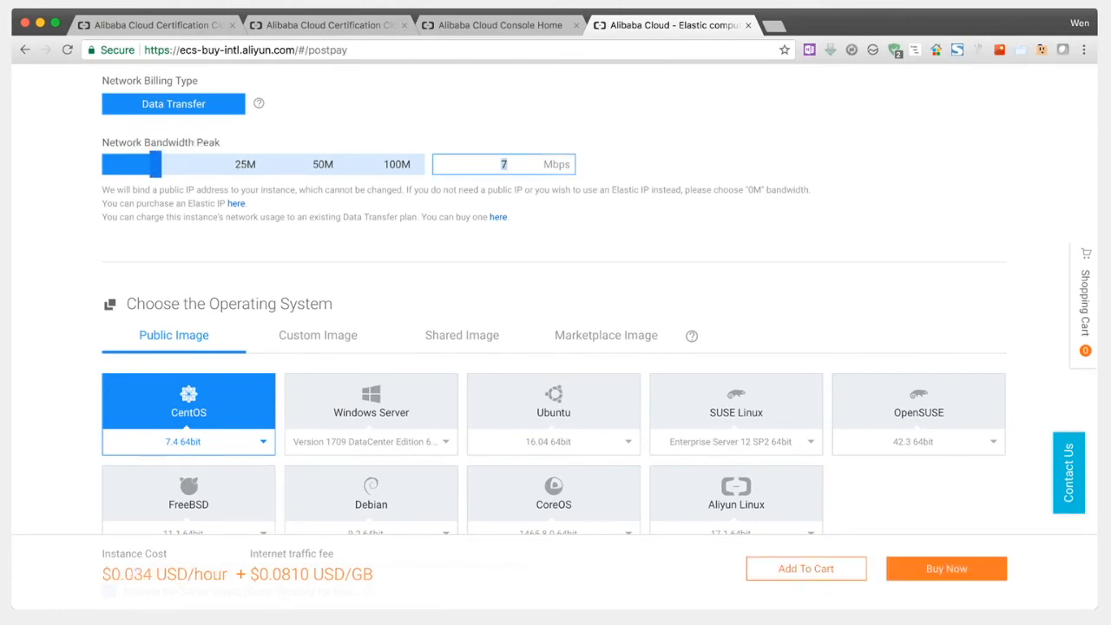
# - Try Windows Server, Ubuntu, SUSE Linux, OpenSUSE, FreeBSD, Debian and Aliyun Linux in turn as the public image
pyautogui.scroll(-5, 555, 304)
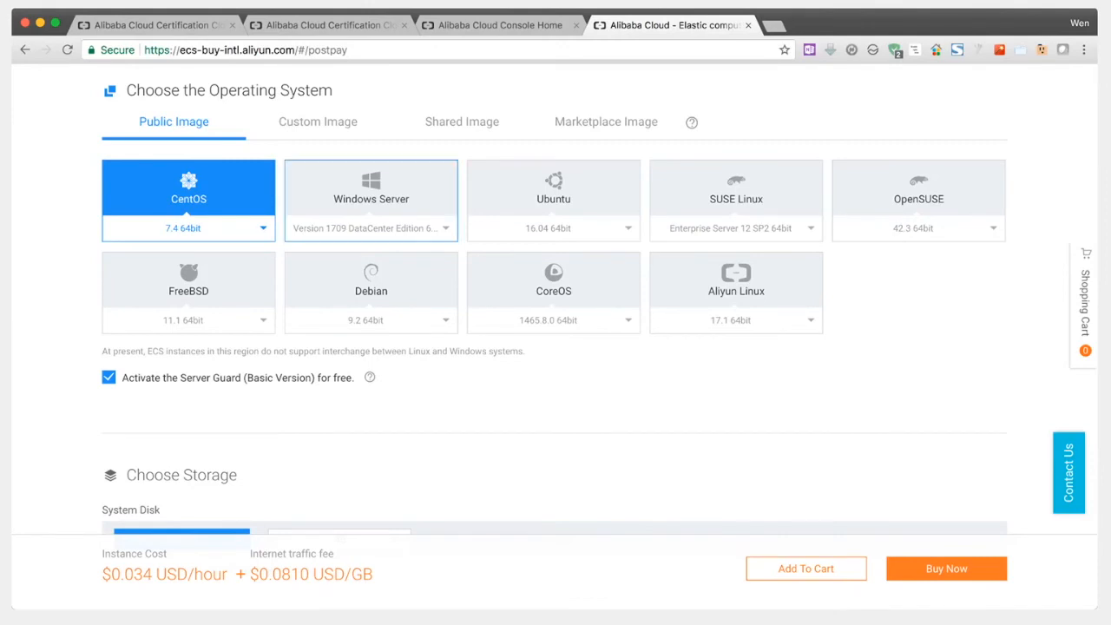
pyautogui.click(371, 187)
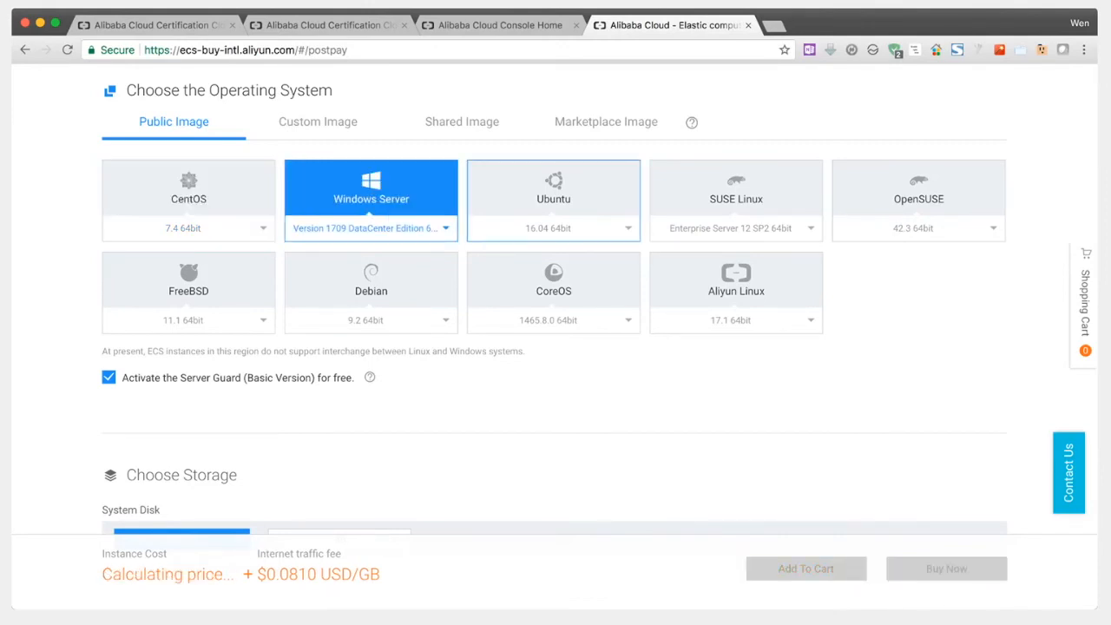
pyautogui.click(553, 186)
pyautogui.click(735, 187)
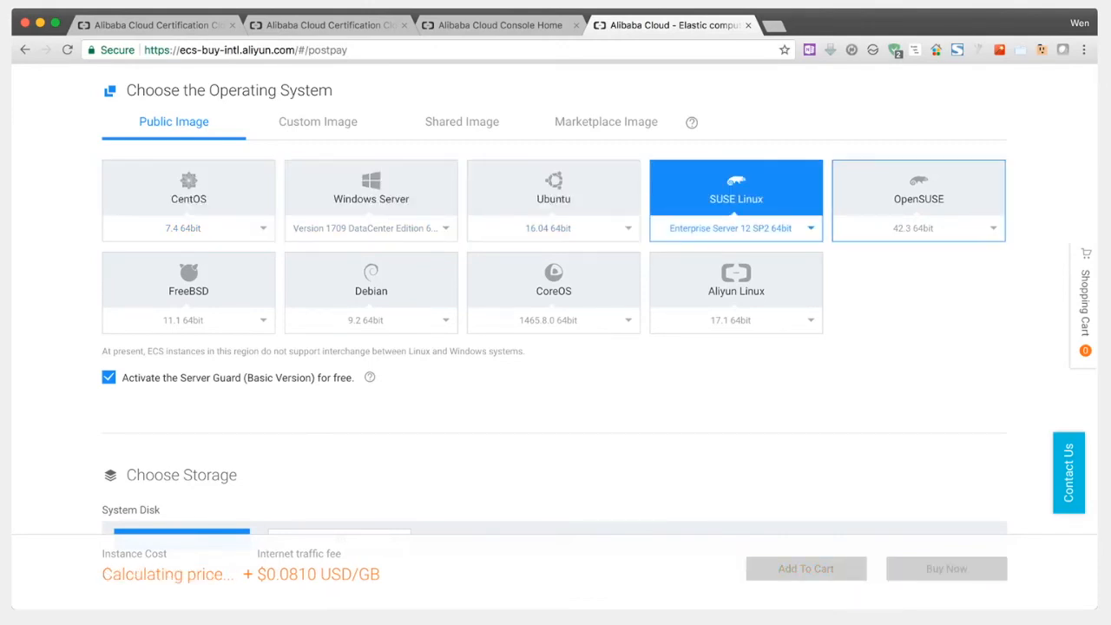
pyautogui.click(918, 187)
pyautogui.click(188, 278)
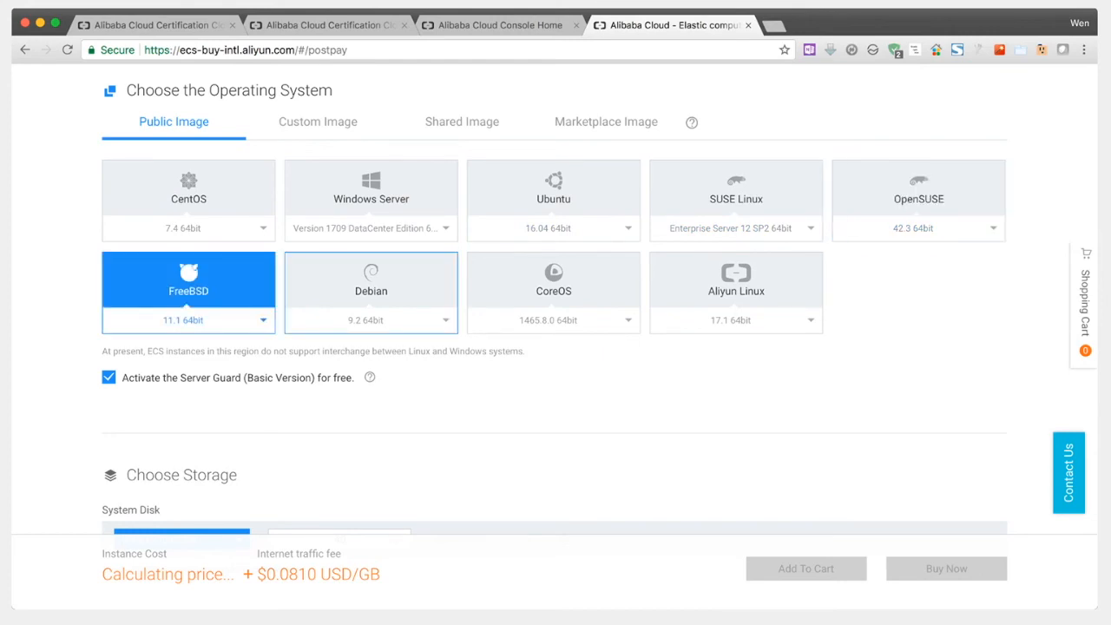
pyautogui.click(370, 277)
pyautogui.click(735, 278)
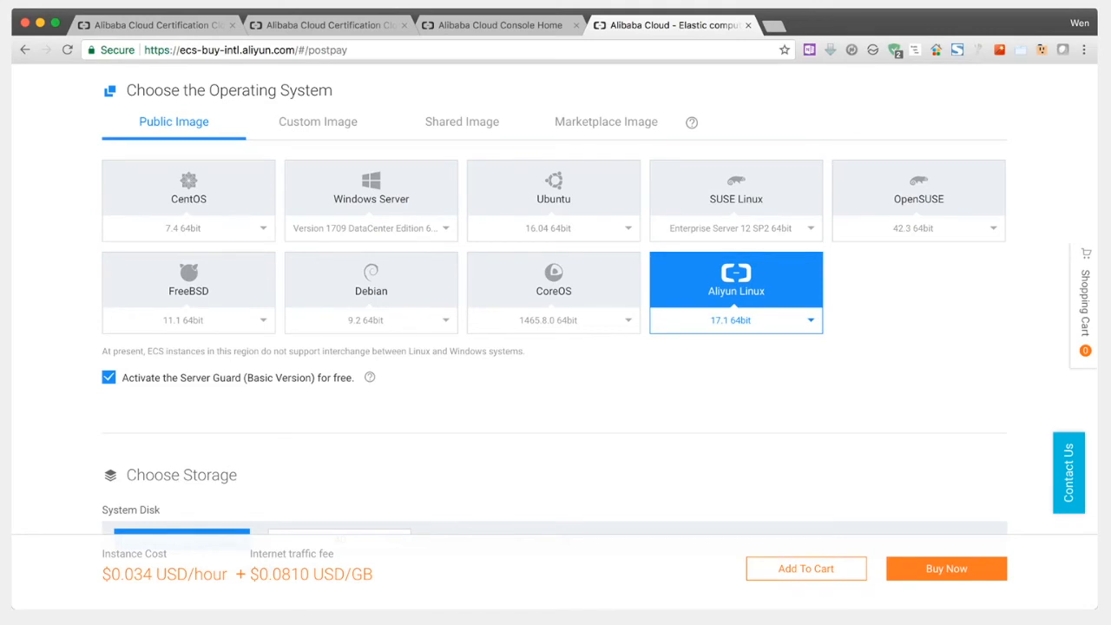
# - Compare CentOS with Aliyun Linux and select CentOS 7.4 64bit as the instance's public image
pyautogui.click(189, 191)
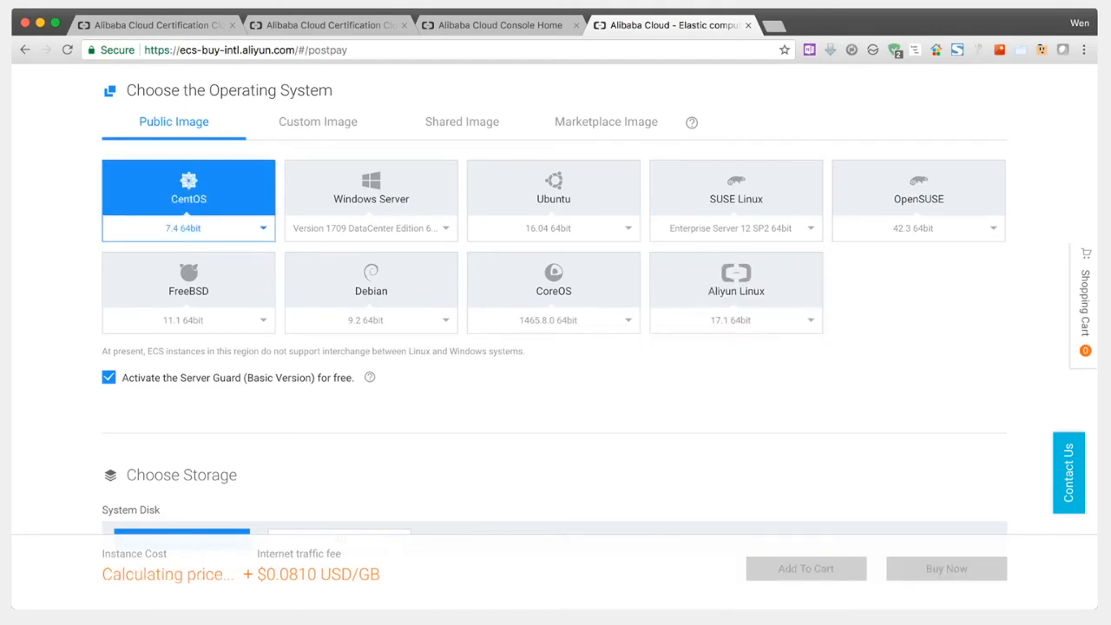
pyautogui.click(736, 278)
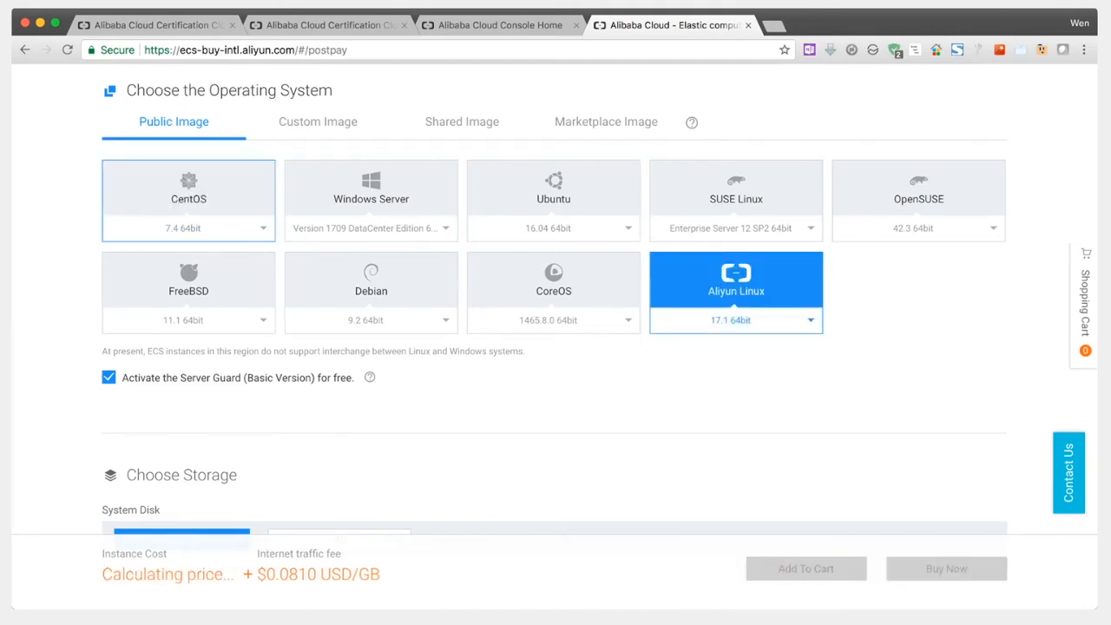
pyautogui.click(189, 191)
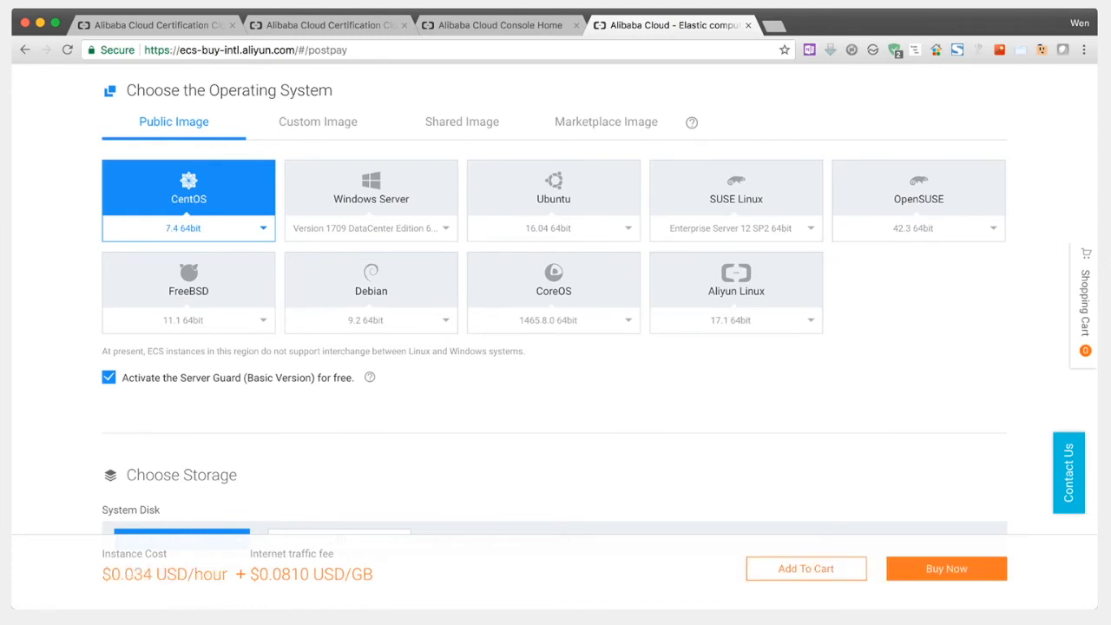
# - Alternate the public image between Aliyun Linux 17.1 64bit and CentOS 7.4 64bit for comparison
pyautogui.click(736, 277)
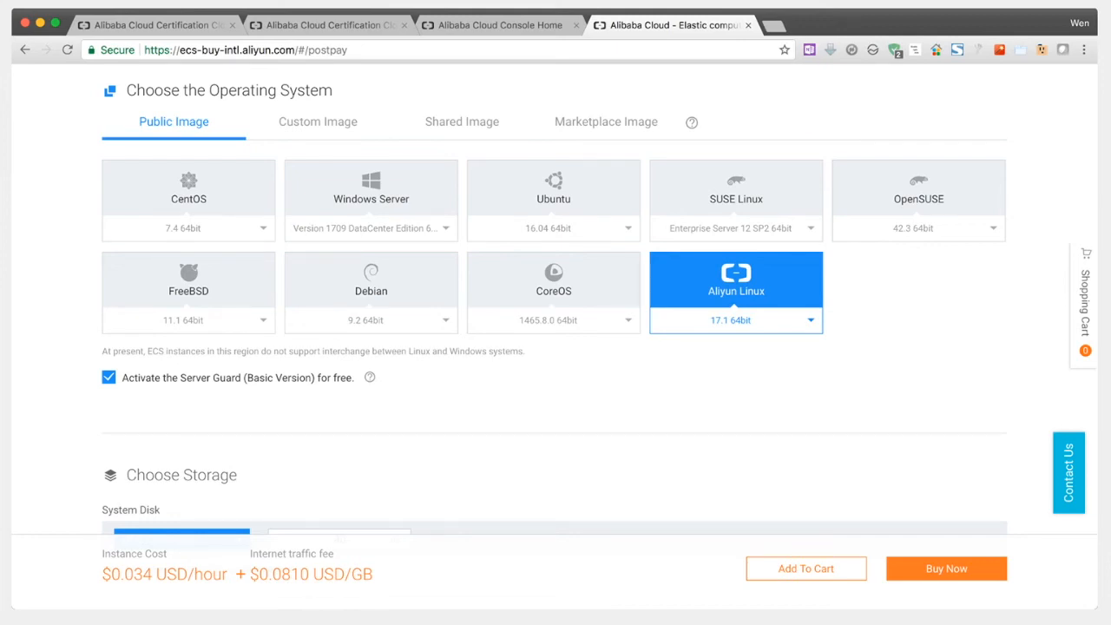
pyautogui.click(188, 191)
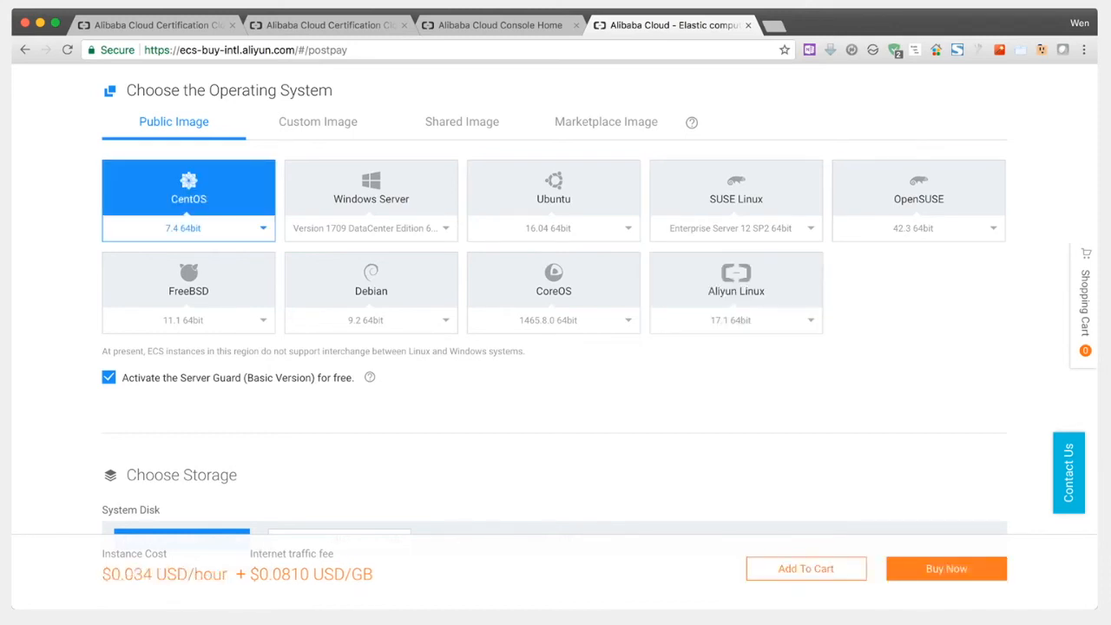
pyautogui.click(736, 279)
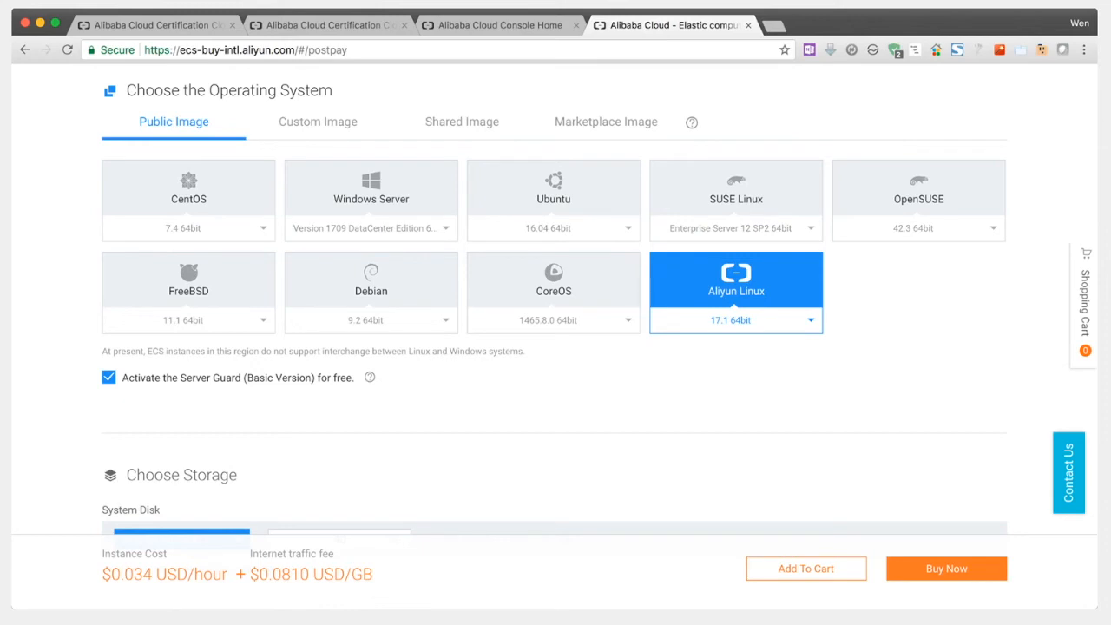
# - Choose the marketplace image Wordpress on LAMP Ubuntu 14.04 64bits powered by IGS, open its product page and check the order overview
pyautogui.click(606, 122)
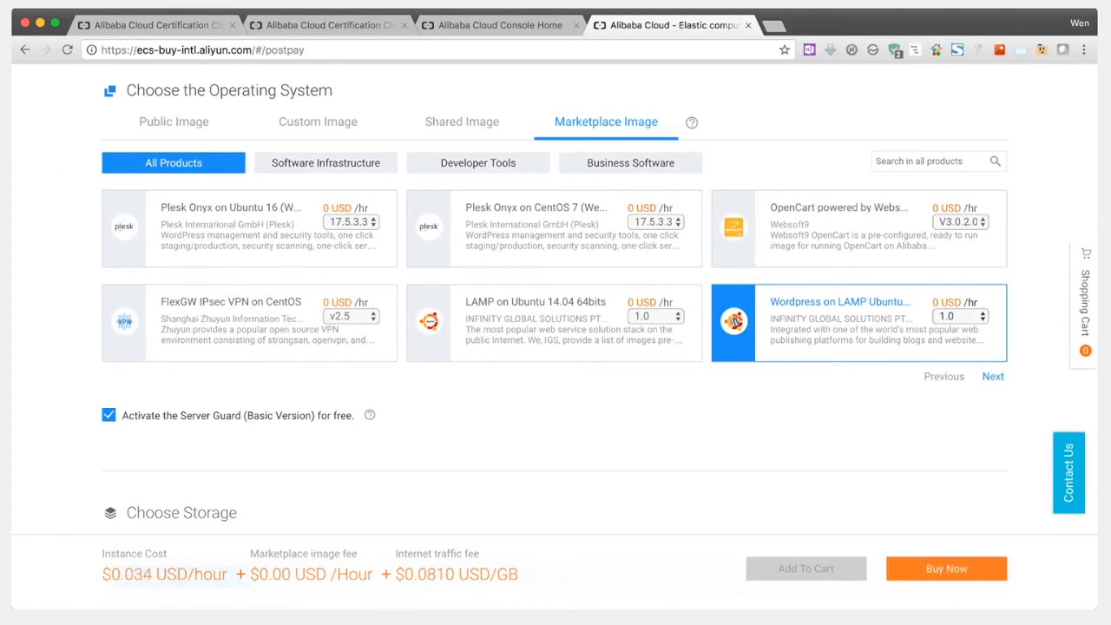
pyautogui.tripleClick(837, 301)
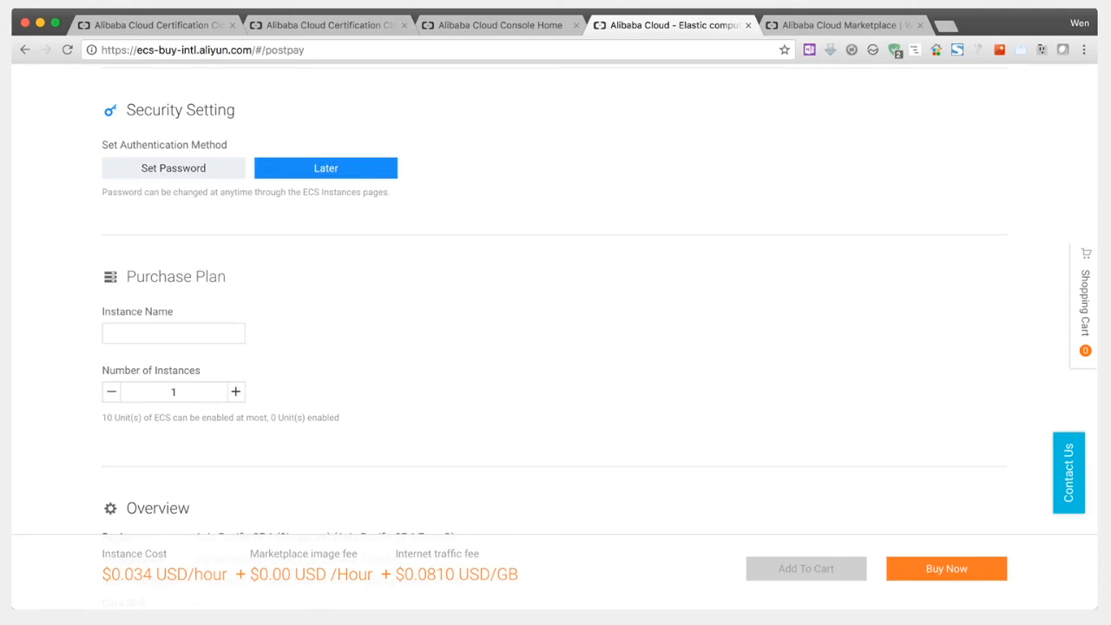
pyautogui.scroll(-5, 555, 330)
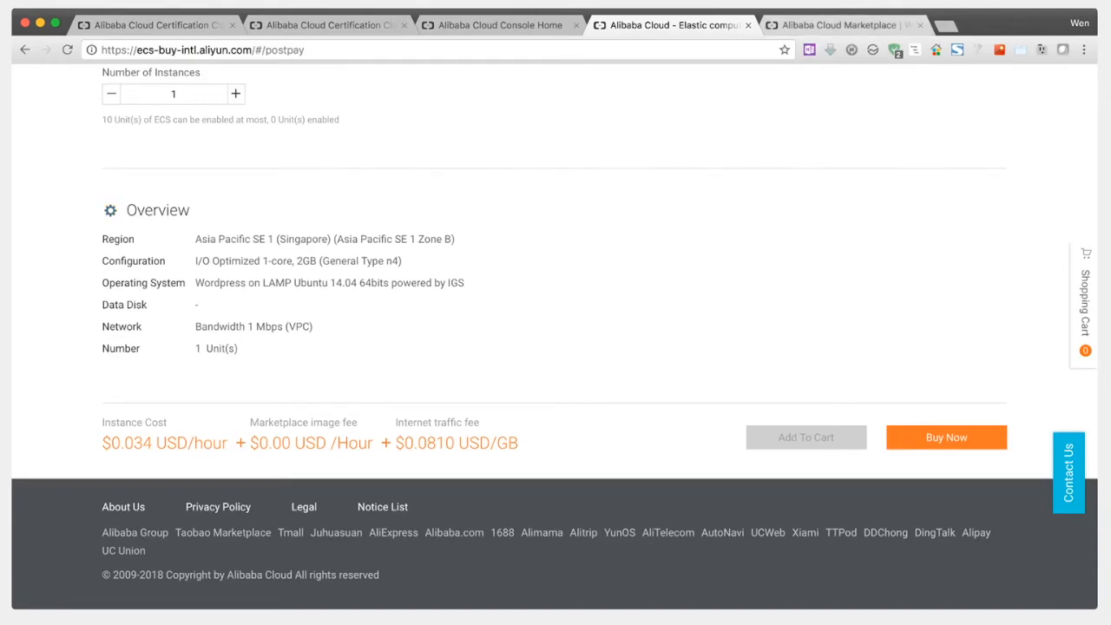
# - Examine the WordPress image's highlights and pricing details on its Marketplace product page, returning to the instance order
pyautogui.hotkey('ctrl', 'Tab')
pyautogui.scroll(5, 555, 348)
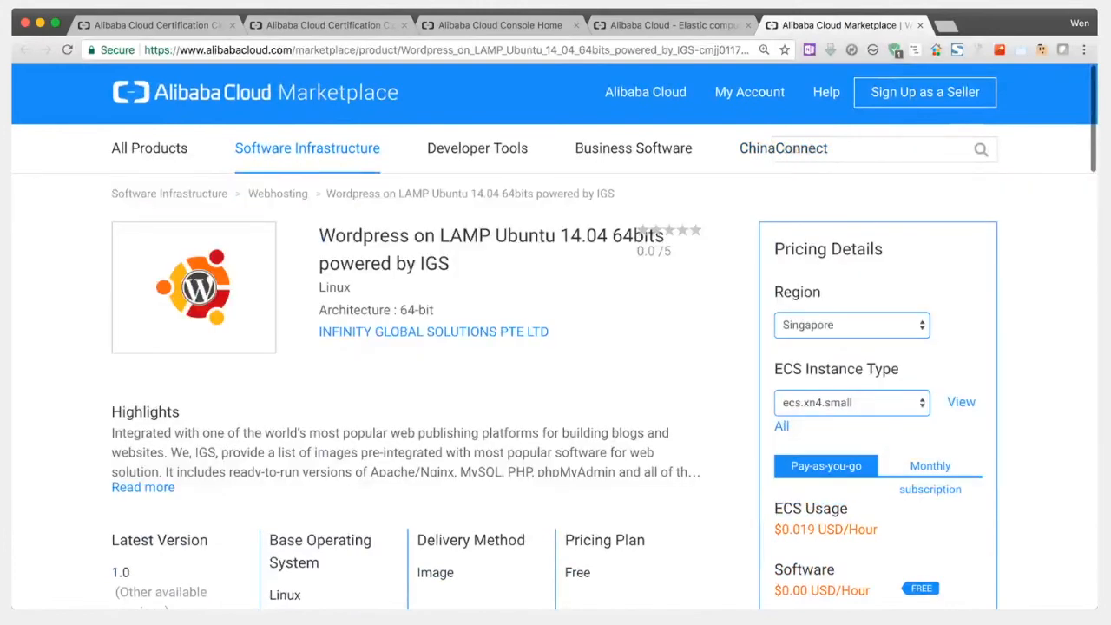
pyautogui.scroll(-1, 556, 337)
pyautogui.scroll(-2, 555, 338)
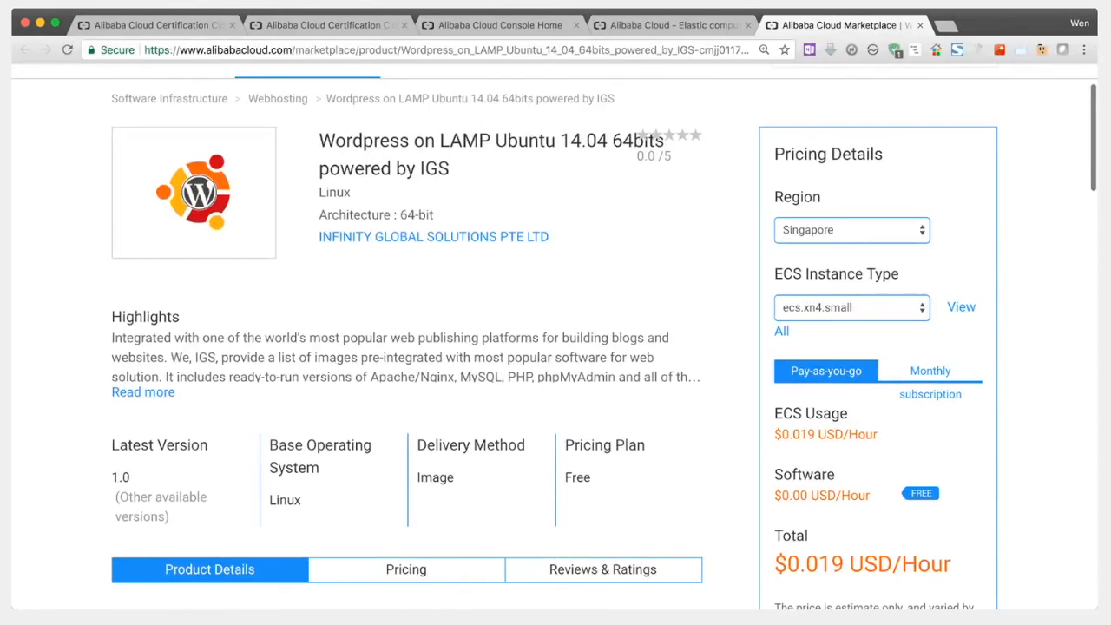
pyautogui.hotkey('ctrl', 'shift', 'Tab')
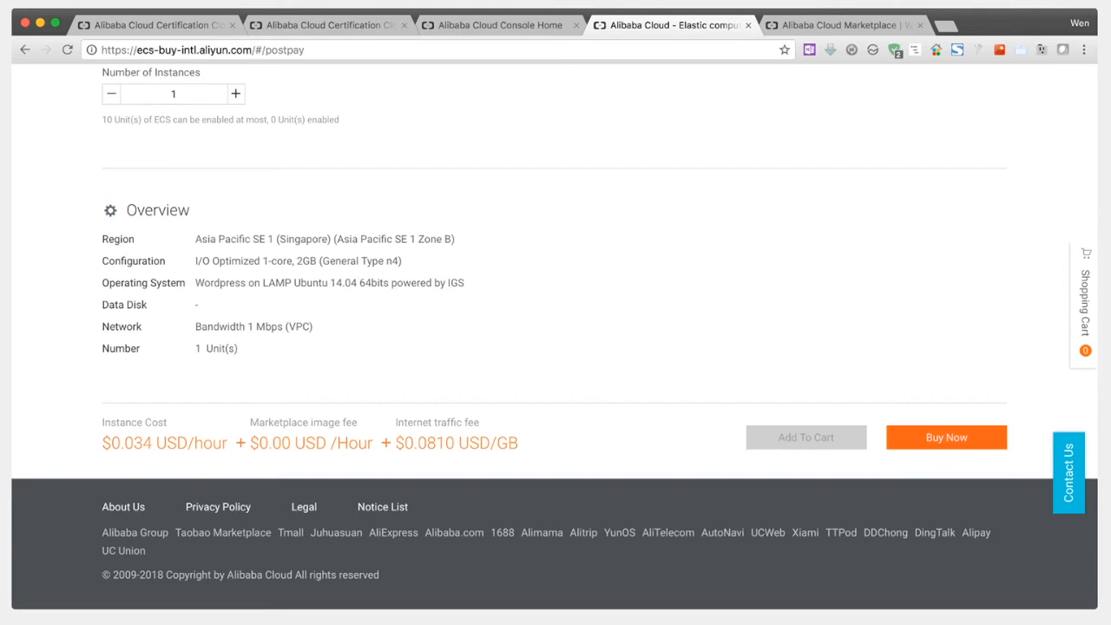
# - Buy the configured instance, review the order's configuration and fees, and activate it
pyautogui.click(946, 437)
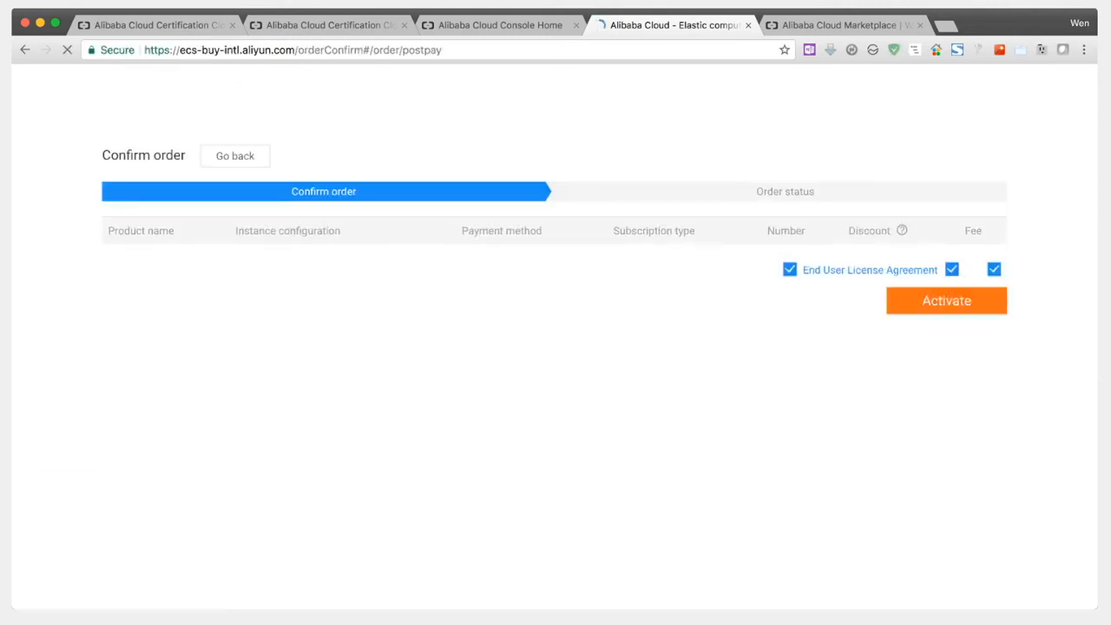
pyautogui.scroll(-5, 556, 347)
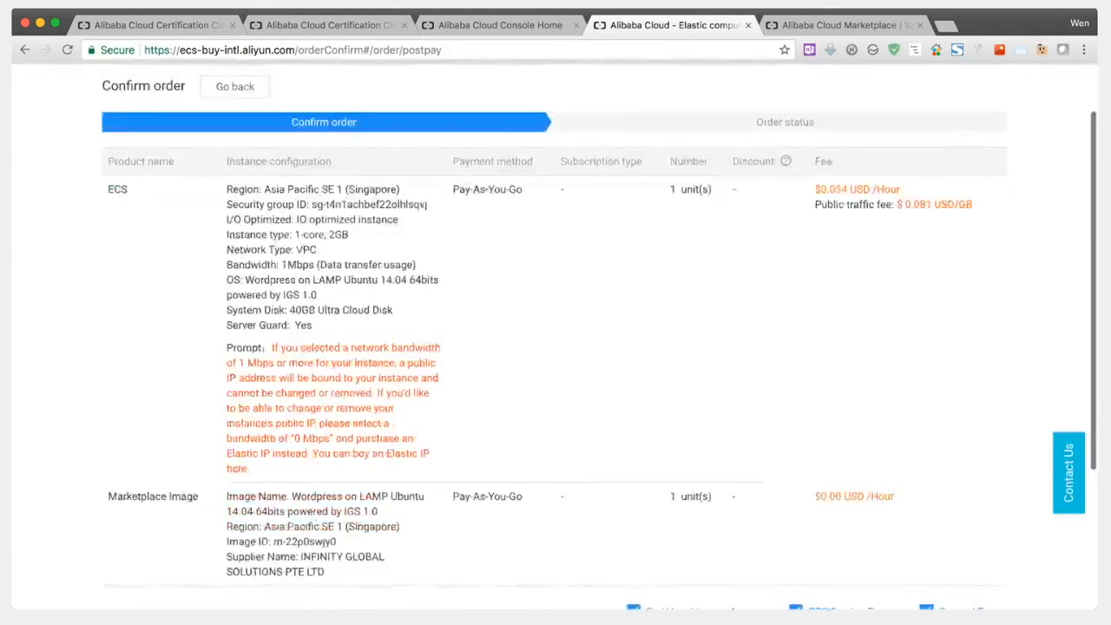
pyautogui.scroll(-2, 556, 347)
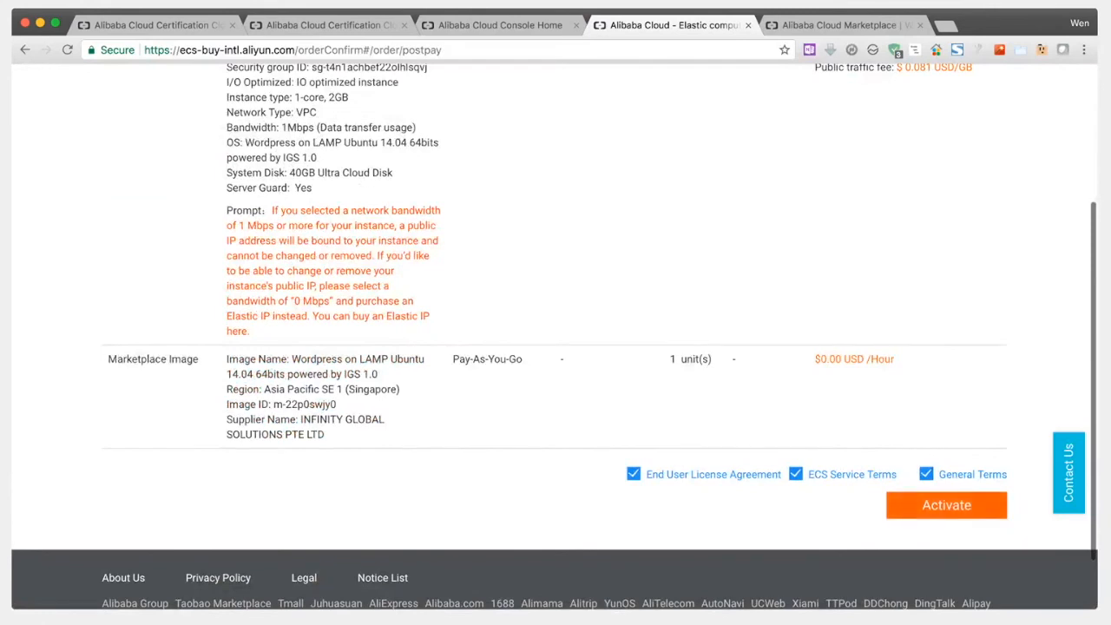
pyautogui.scroll(5, 555, 347)
pyautogui.scroll(-4, 555, 347)
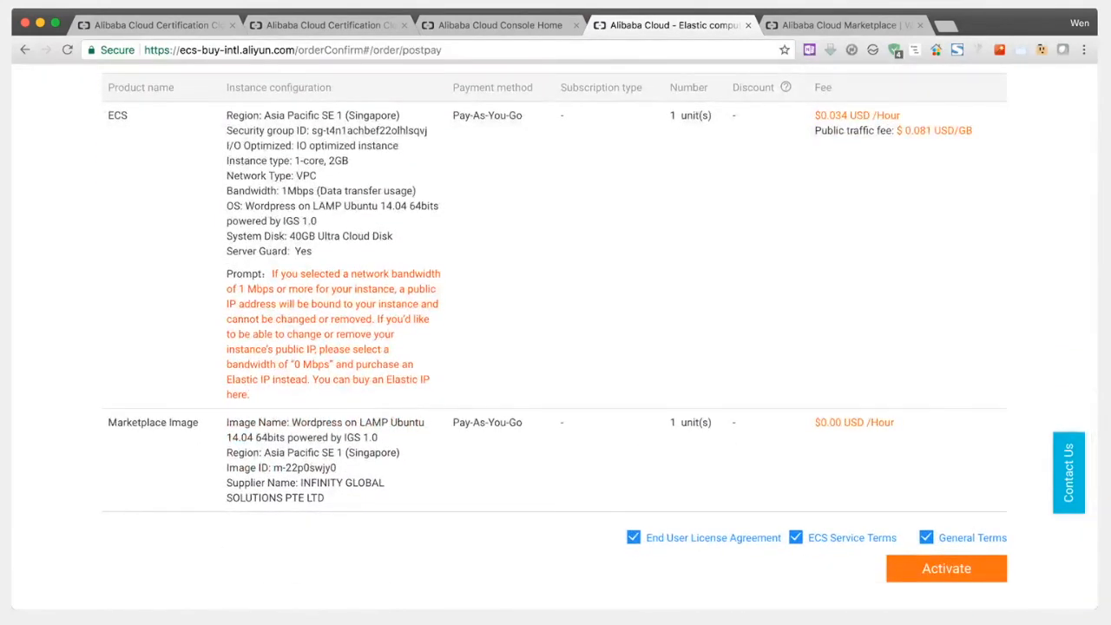
pyautogui.scroll(-1, 556, 348)
pyautogui.click(946, 539)
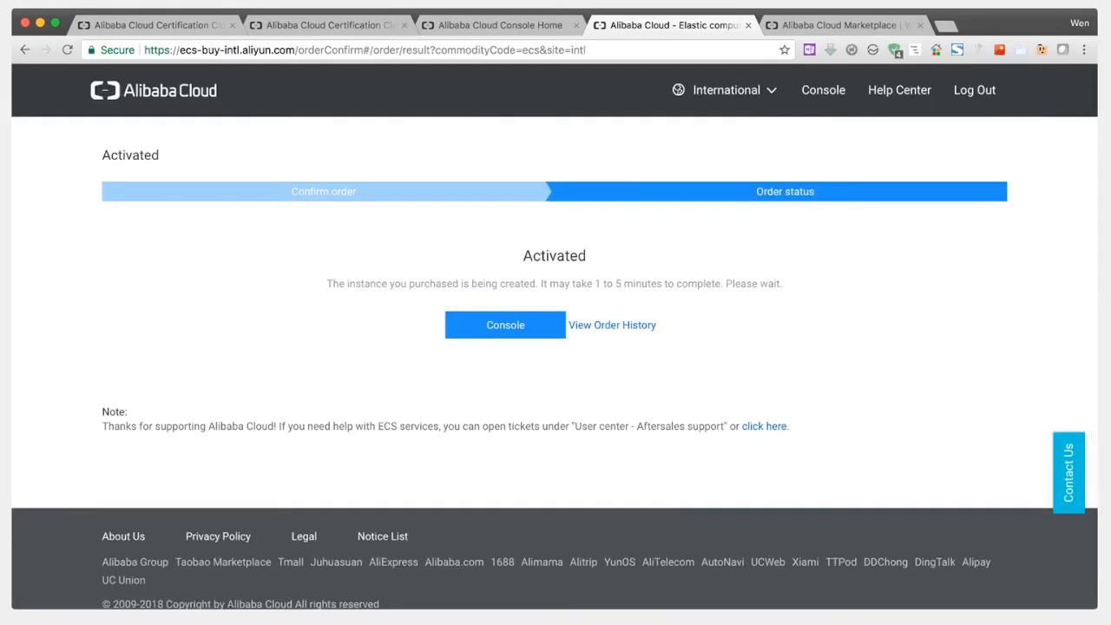
# - Go to the ECS console and open the rules of the instance's security group in Singapore
pyautogui.click(505, 324)
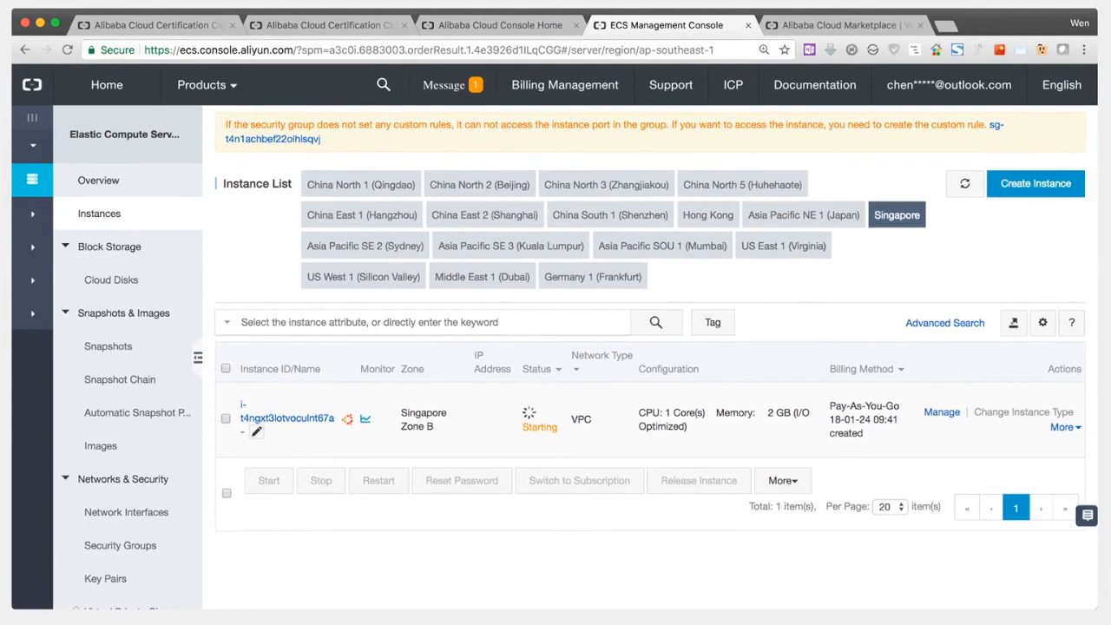
pyautogui.scroll(-3, 127, 451)
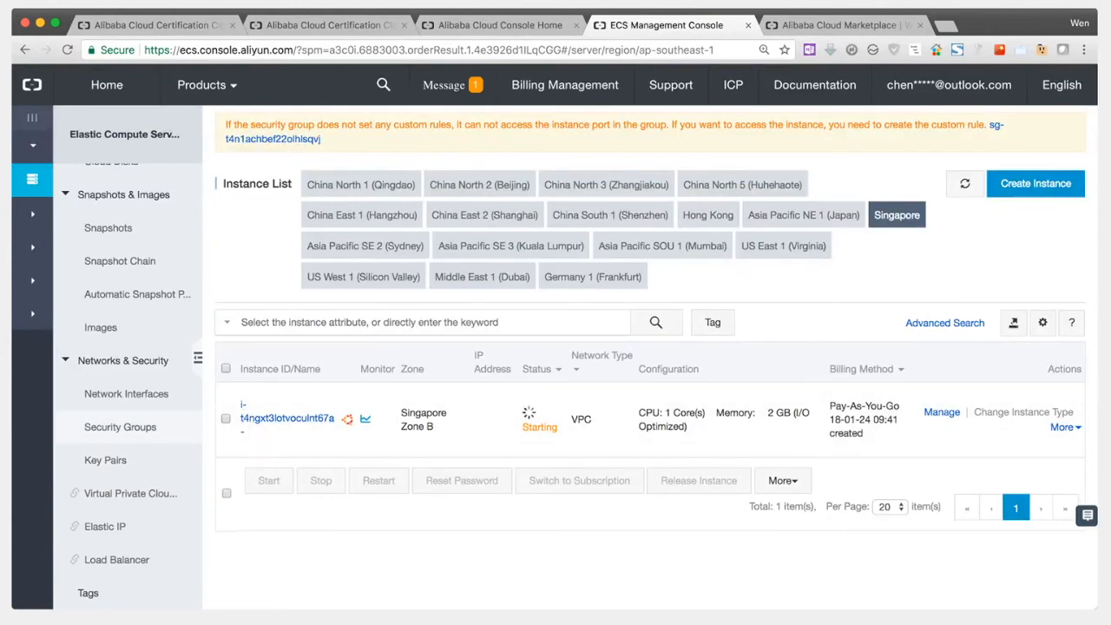
pyautogui.click(119, 427)
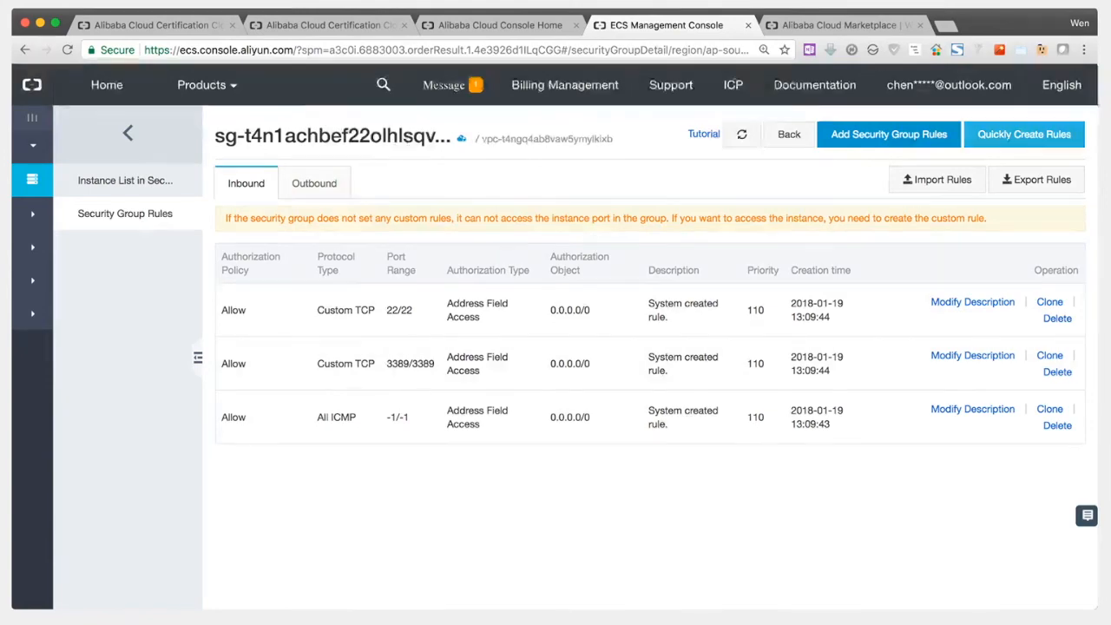
# - Quickly create inbound Allow rules for SSH (22), HTTP (80) and HTTPS (443) with authorization object 0.0.0.0/0
pyautogui.click(1024, 133)
pyautogui.scroll(-2, 555, 347)
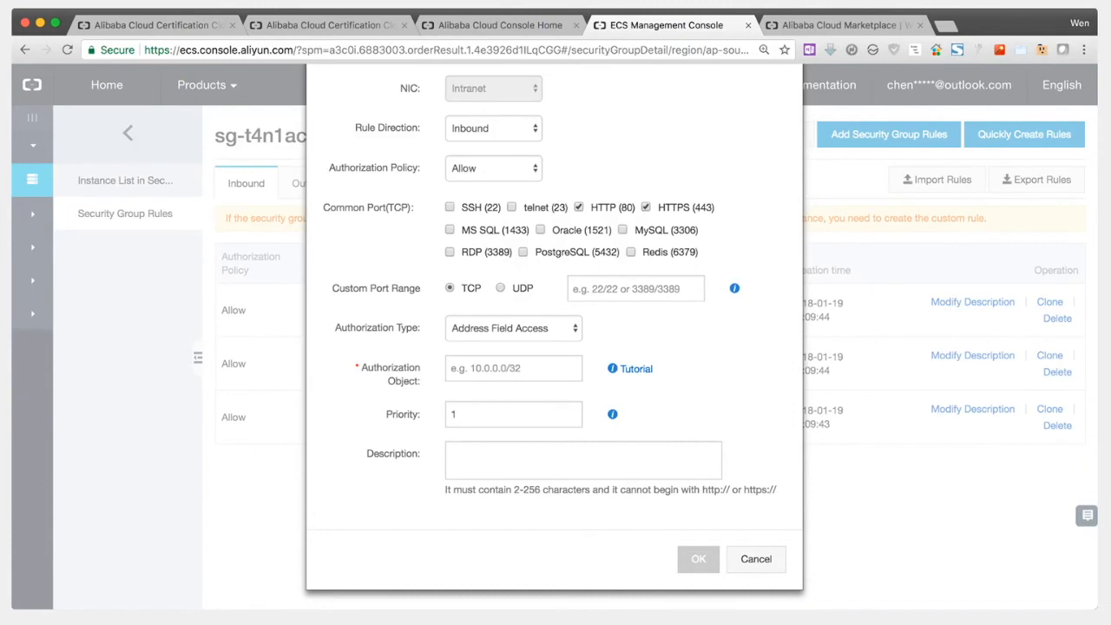
pyautogui.click(513, 368)
pyautogui.write('0.0')
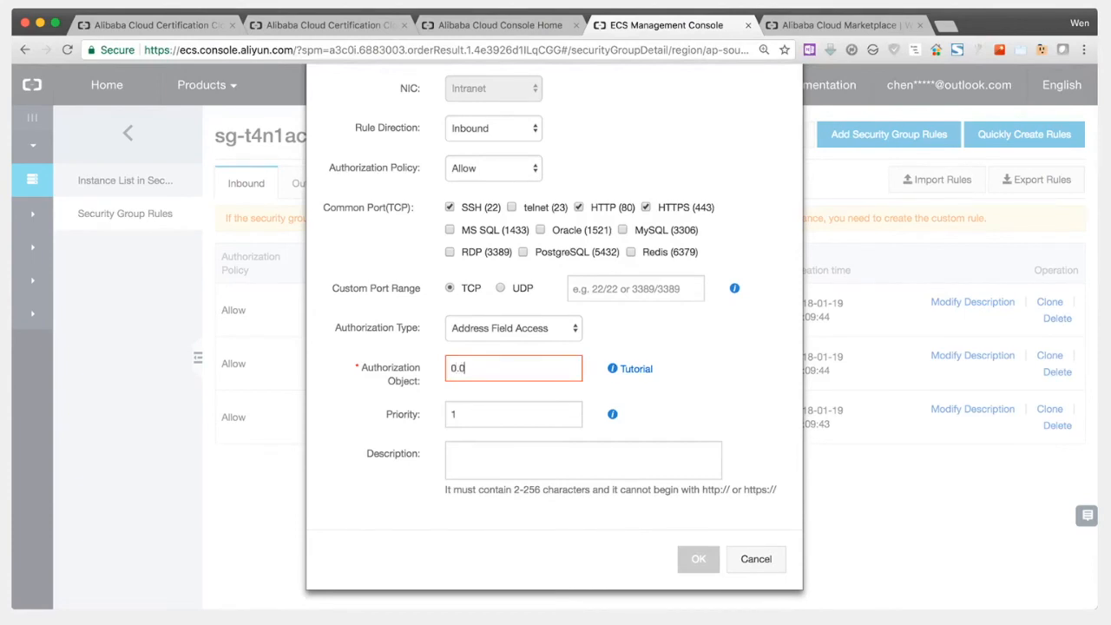
pyautogui.write('.0.0')
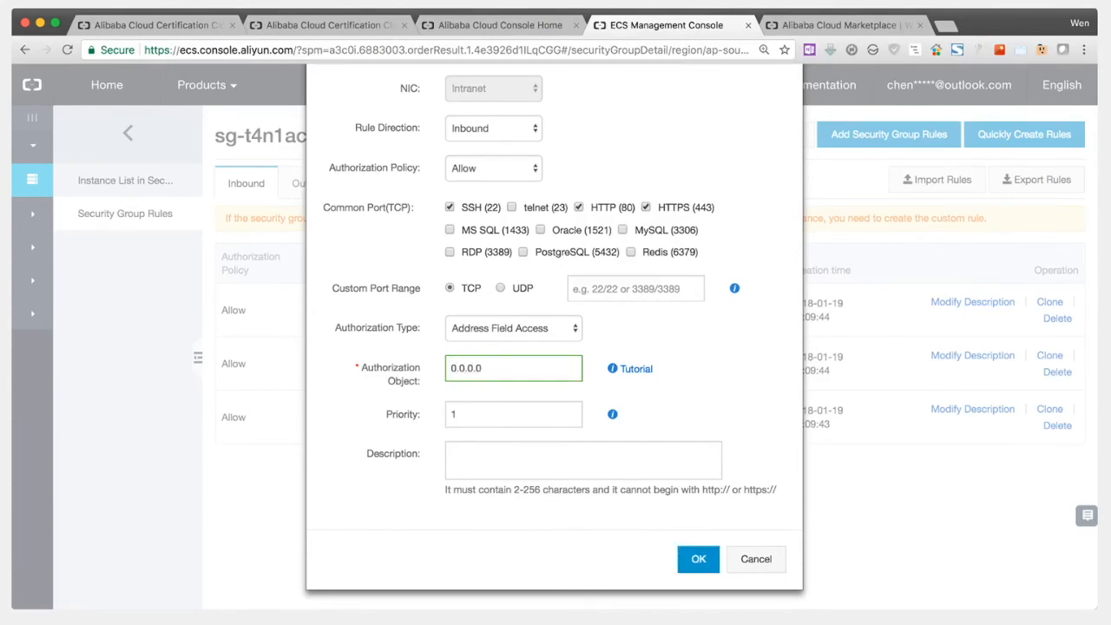
pyautogui.write('/0')
pyautogui.press('Return')
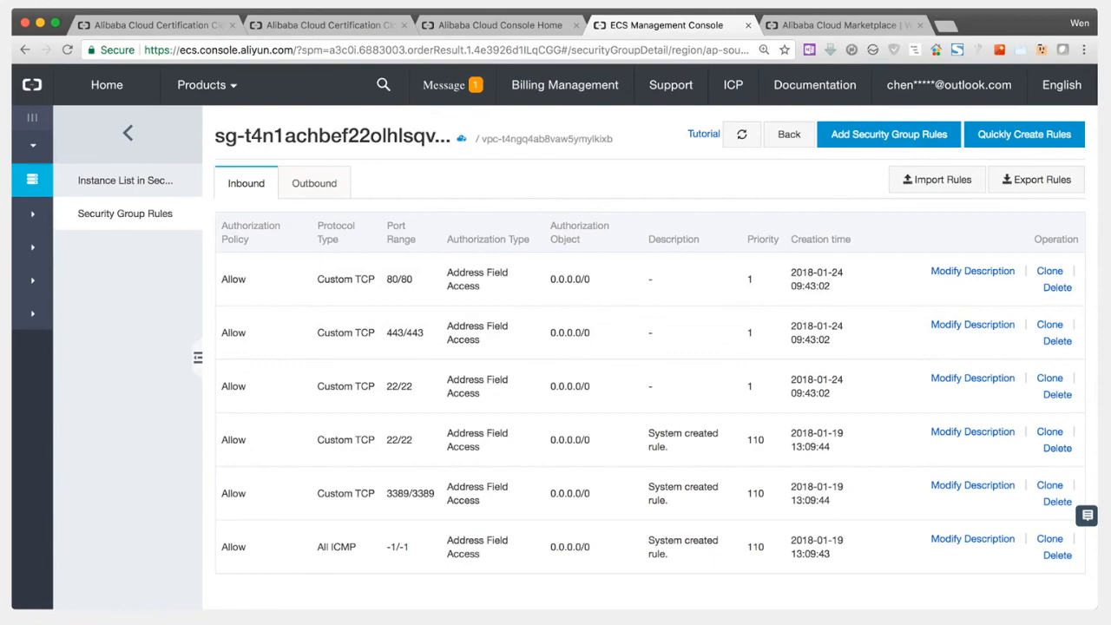
# - Copy the running instance's Internet IP address, open it in a new browser tab and look through the WordPress installation languages
pyautogui.click(128, 132)
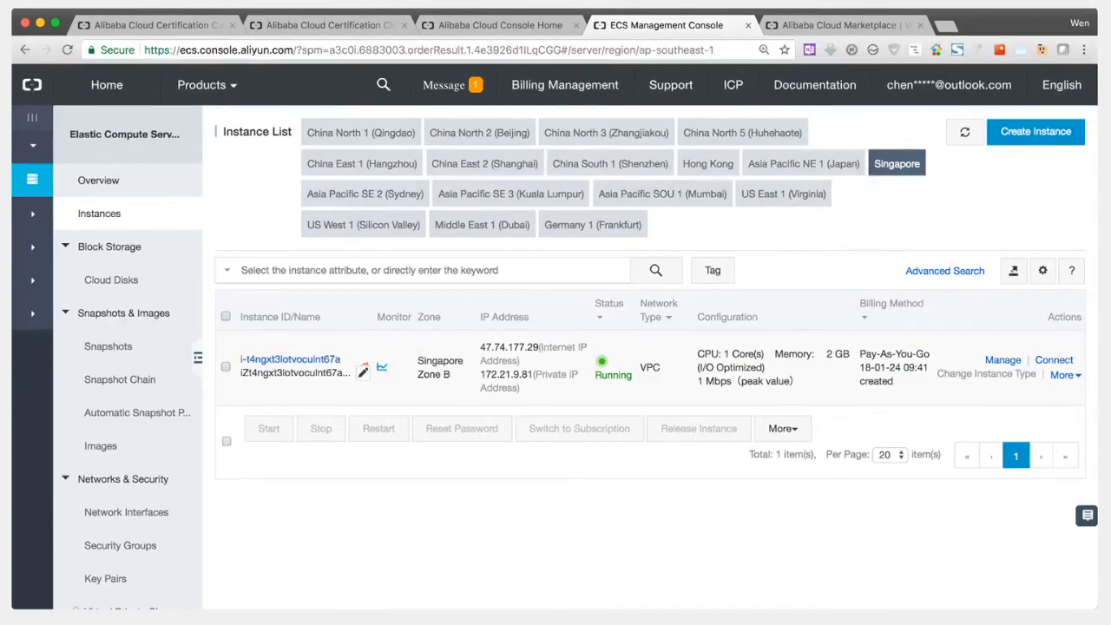
pyautogui.moveTo(480, 346); pyautogui.dragTo(539, 346)
pyautogui.press('super+c')
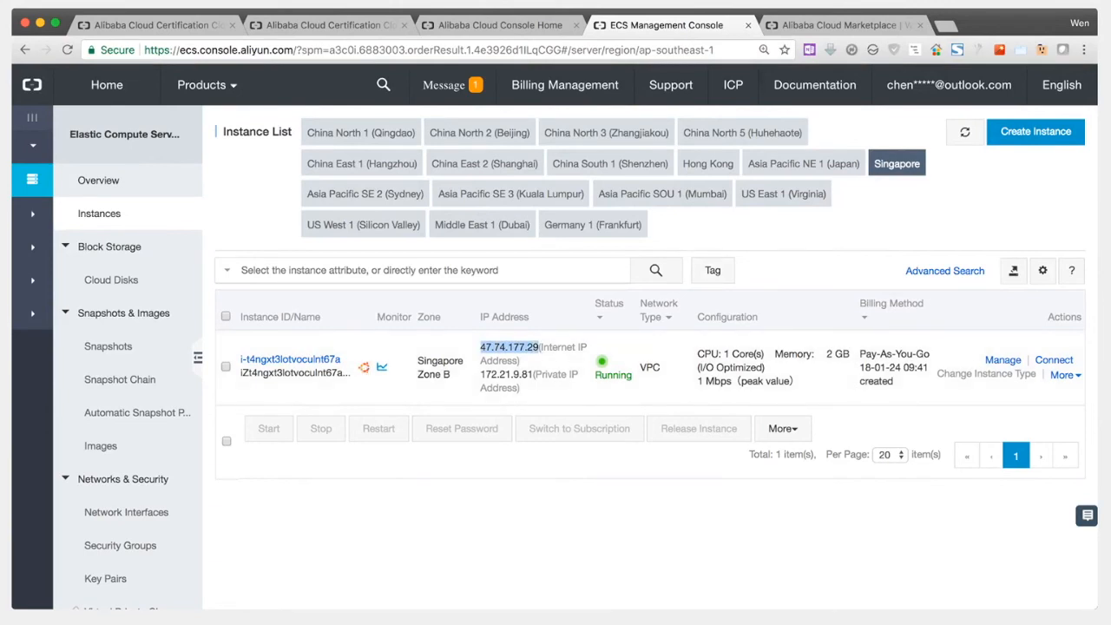
pyautogui.press('super+t')
pyautogui.press('super+v')
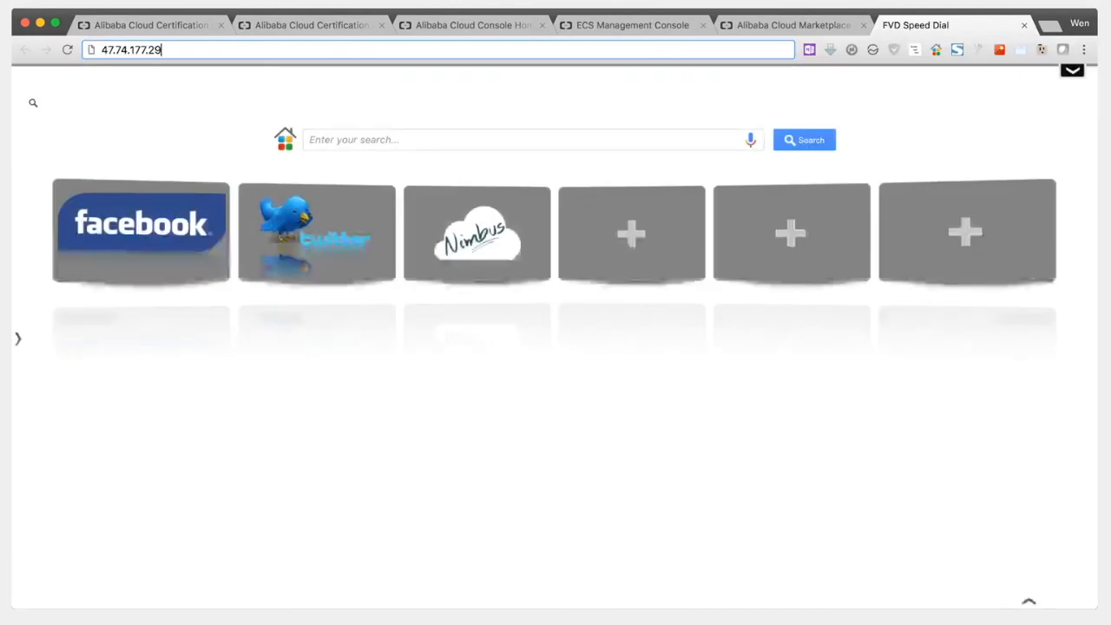
pyautogui.press('Return')
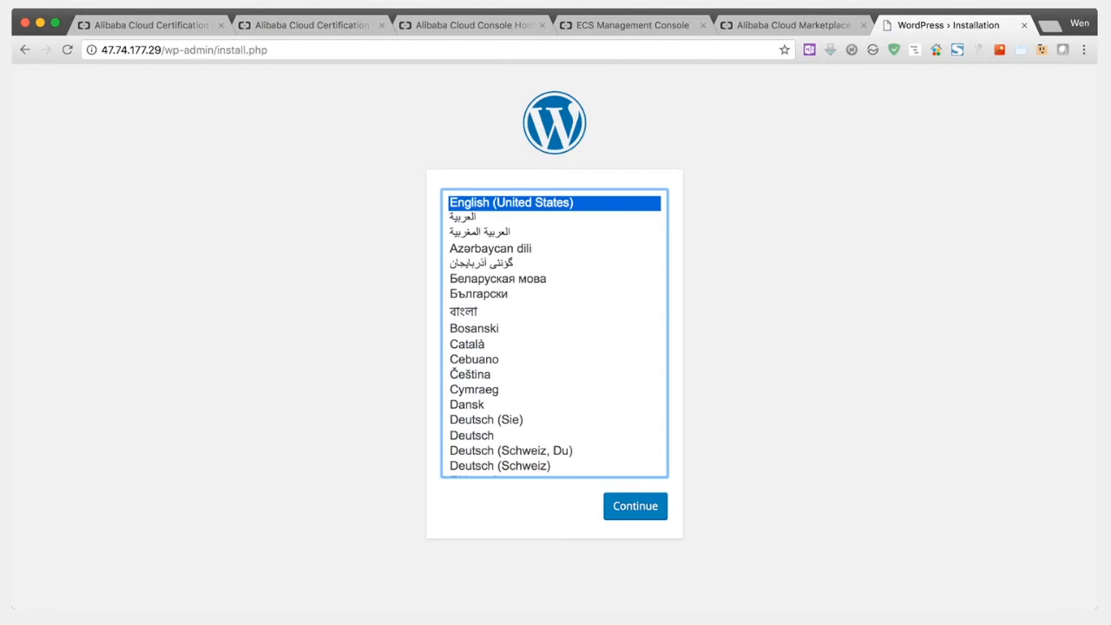
pyautogui.scroll(-10, 554, 332)
pyautogui.scroll(3, 554, 332)
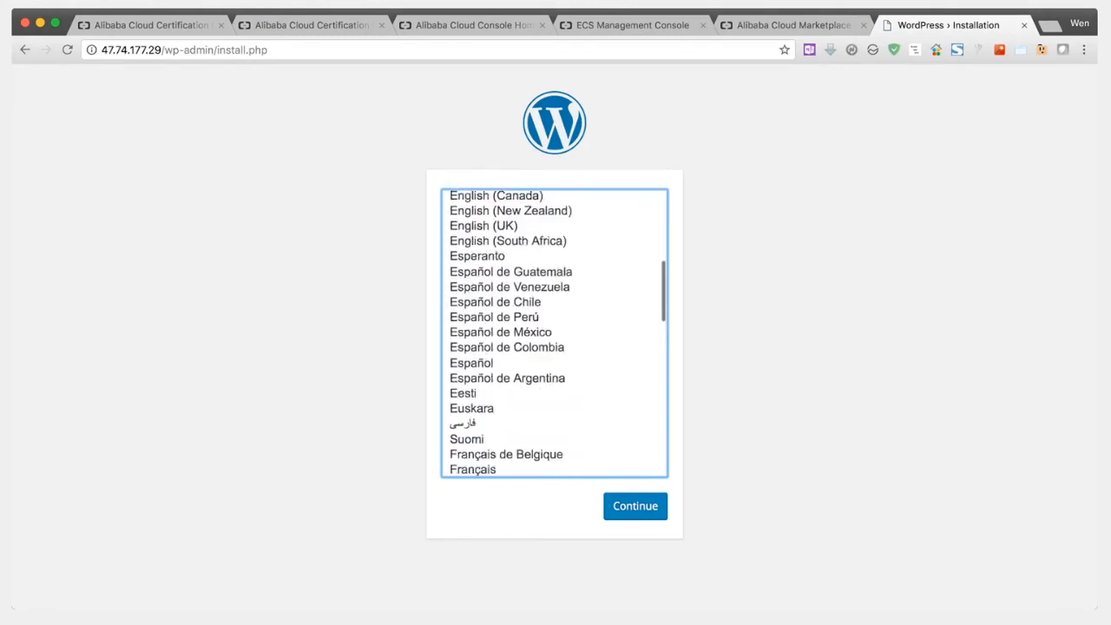
pyautogui.scroll(7, 553, 332)
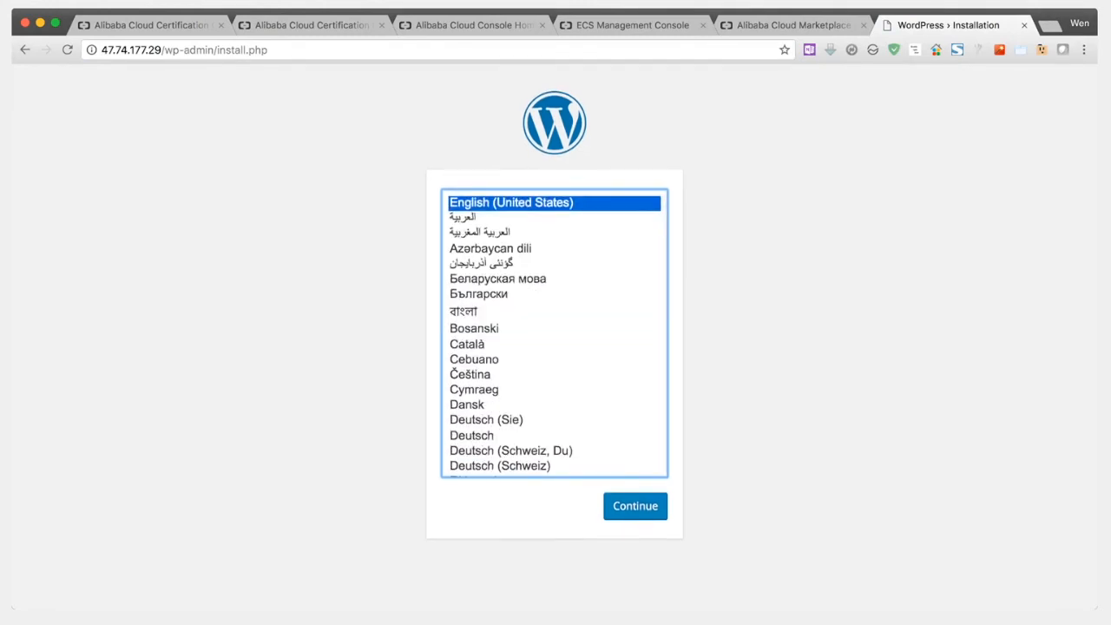
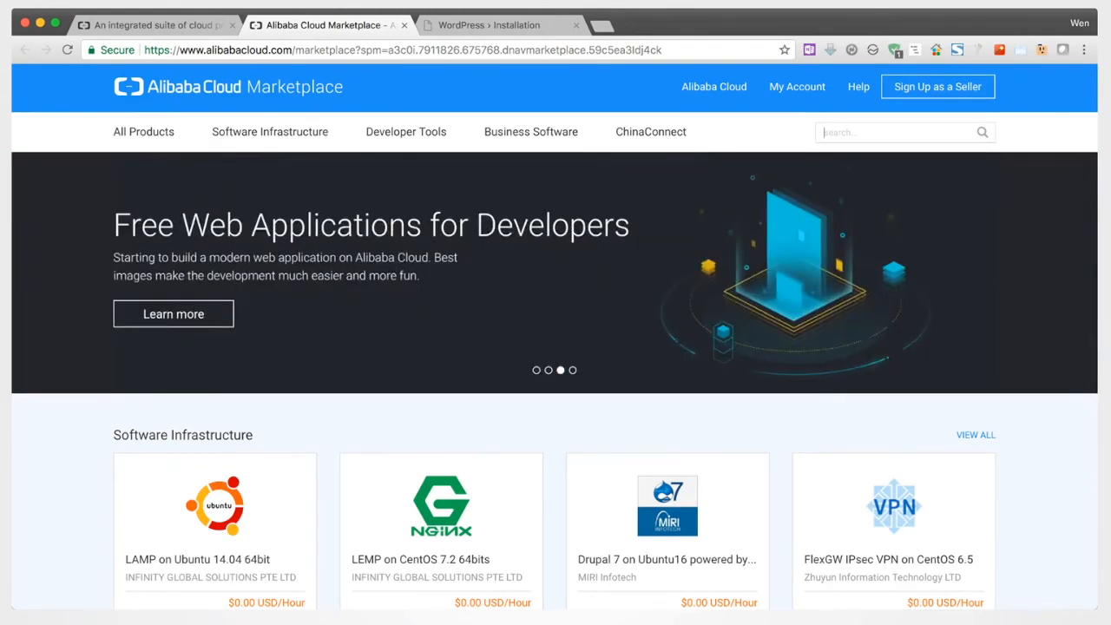
# - Search the Alibaba Cloud Marketplace for WORDPRESS
pyautogui.write('WORDPRESS')
pyautogui.press('Return')
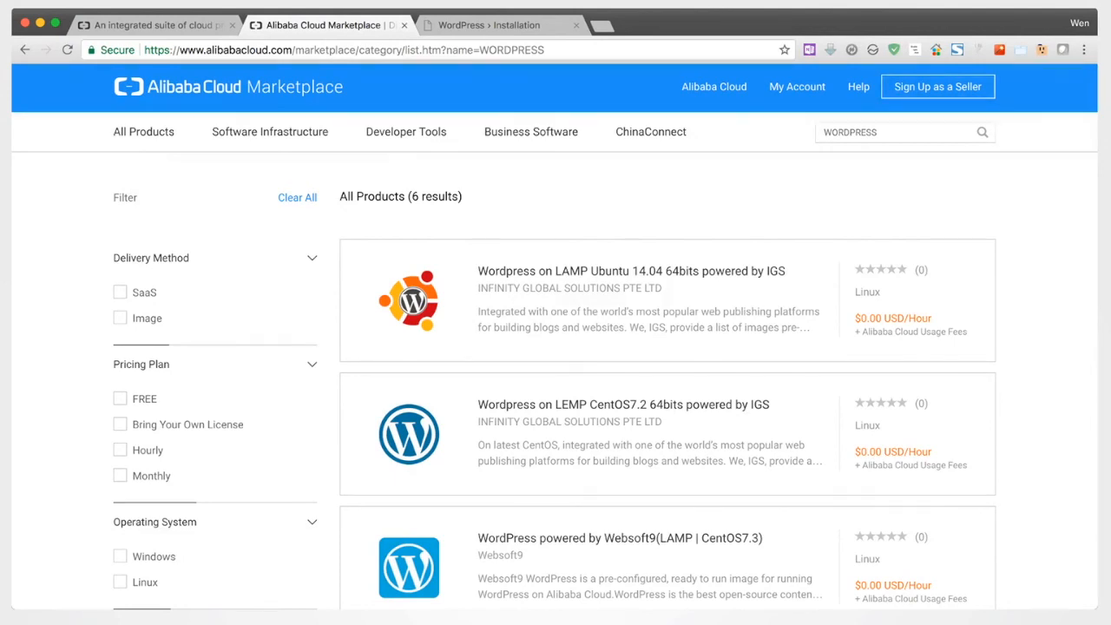
pyautogui.hotkey('ctrl', 'shift', 'Tab')
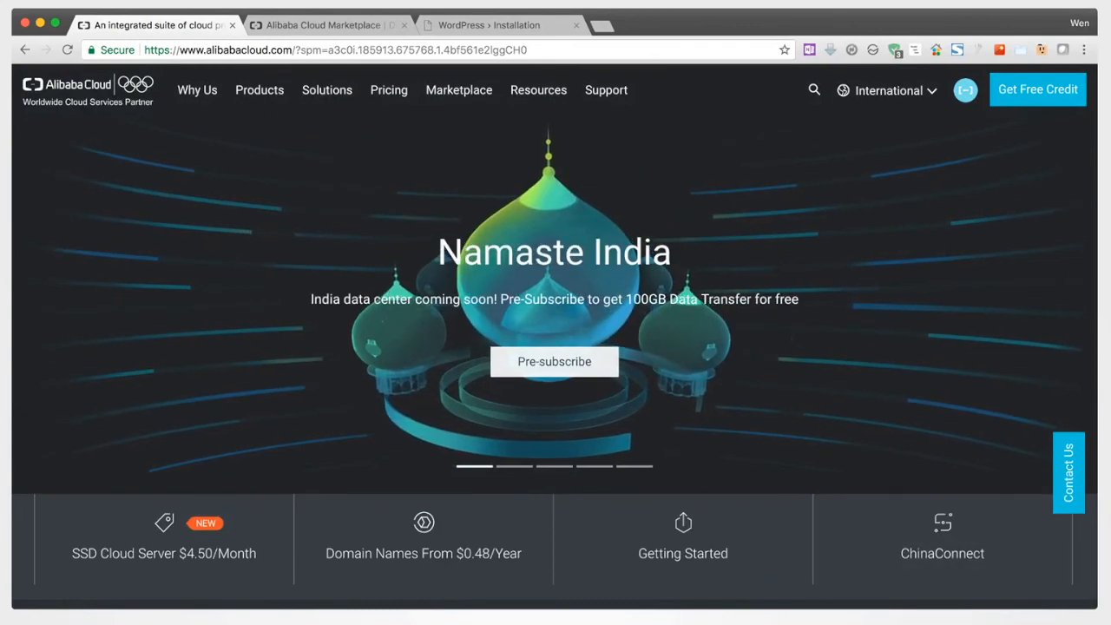
pyautogui.hotkey('ctrl', 'Tab')
pyautogui.hotkey('ctrl', 'shift', 'Tab')
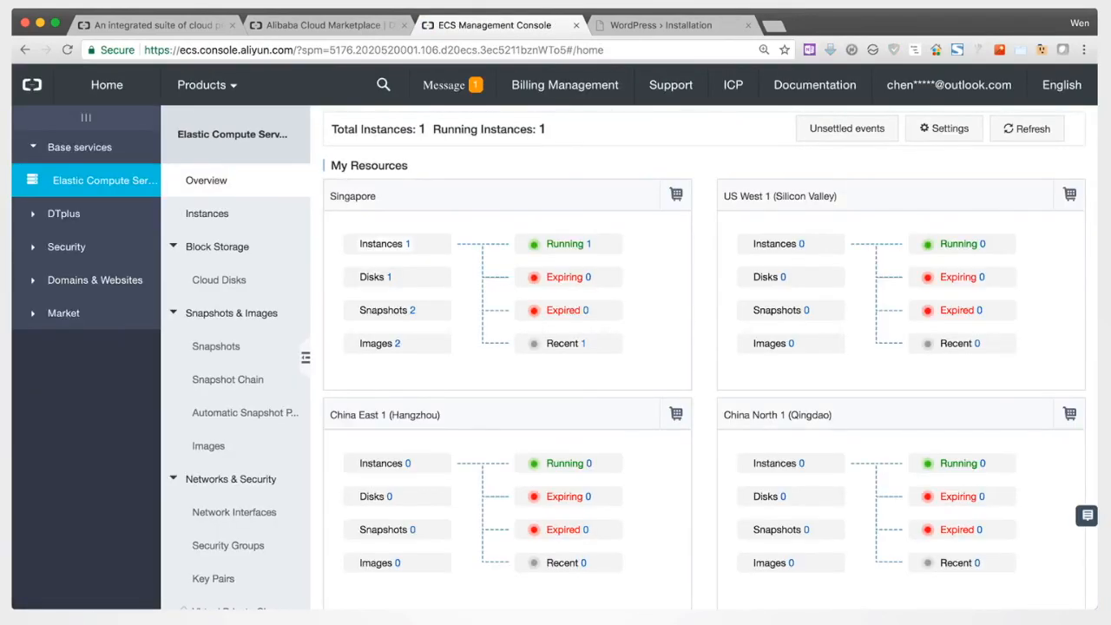
# - Start creating another instance from the Singapore instance list and go to the operating system image choices
pyautogui.click(207, 212)
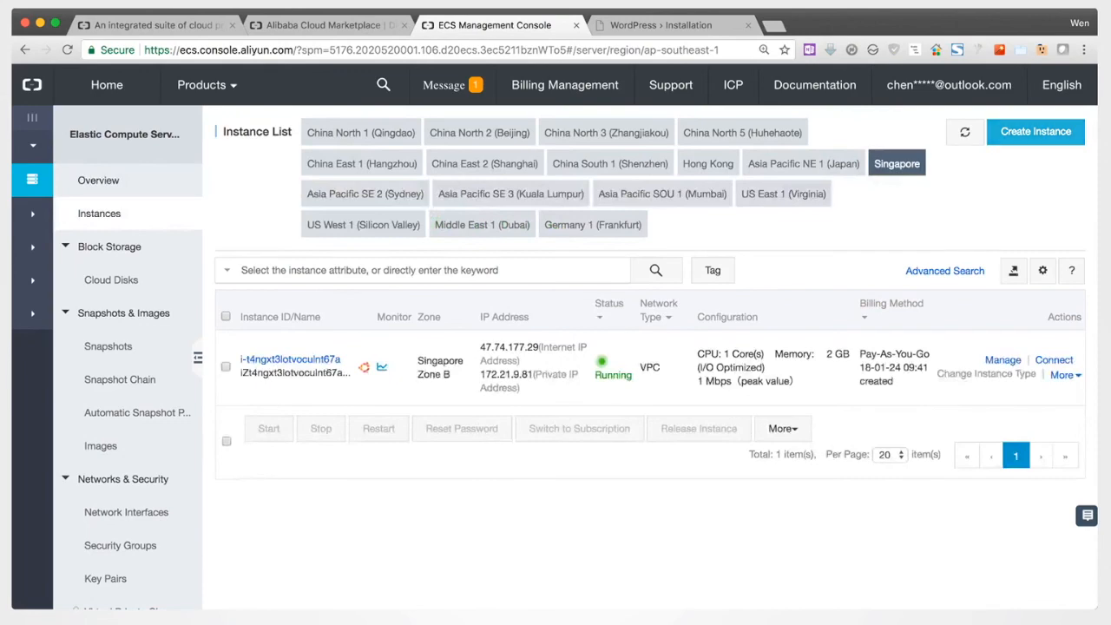
pyautogui.click(1035, 131)
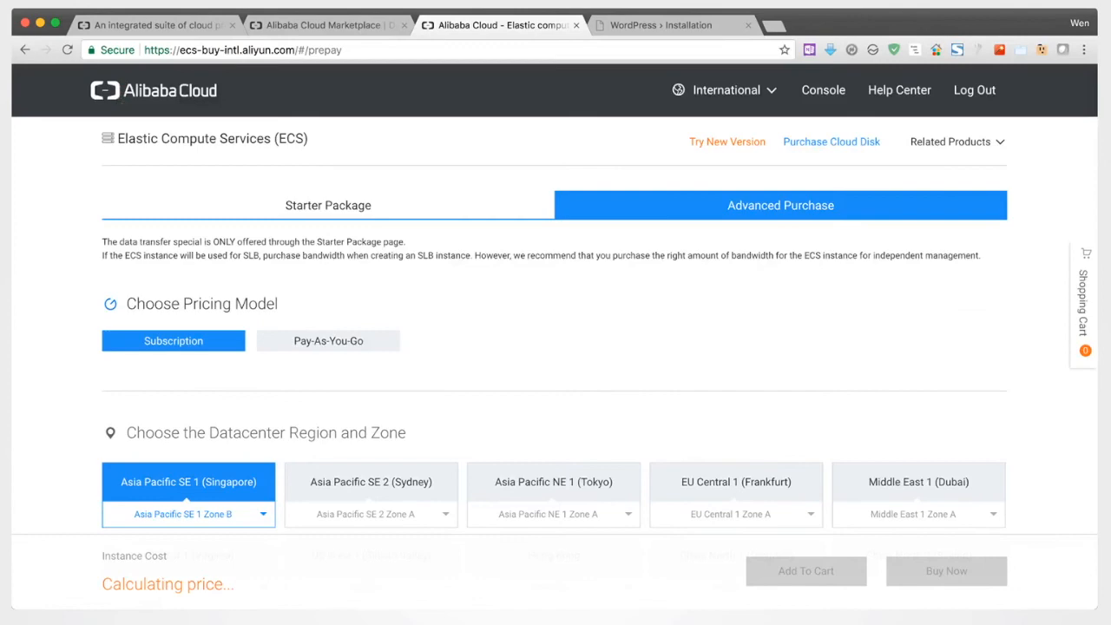
pyautogui.scroll(-5, 556, 347)
pyautogui.scroll(-8, 556, 348)
pyautogui.scroll(-7, 556, 347)
pyautogui.scroll(-3, 556, 347)
pyautogui.scroll(5, 556, 347)
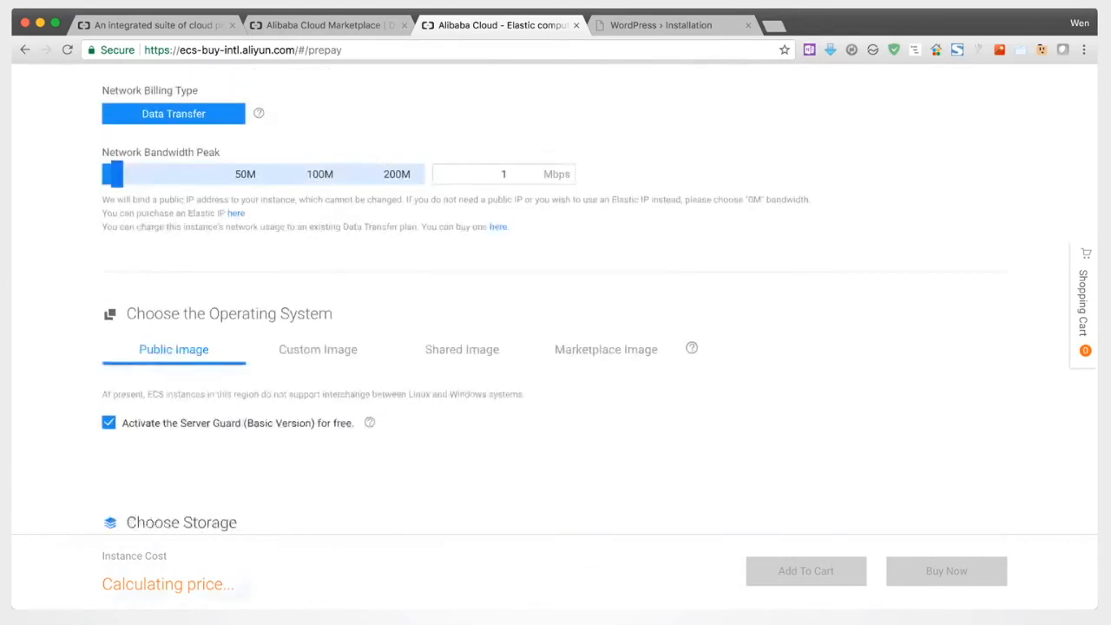
pyautogui.scroll(5, 556, 347)
pyautogui.scroll(-8, 555, 347)
pyautogui.scroll(-3, 555, 348)
pyautogui.scroll(4, 556, 347)
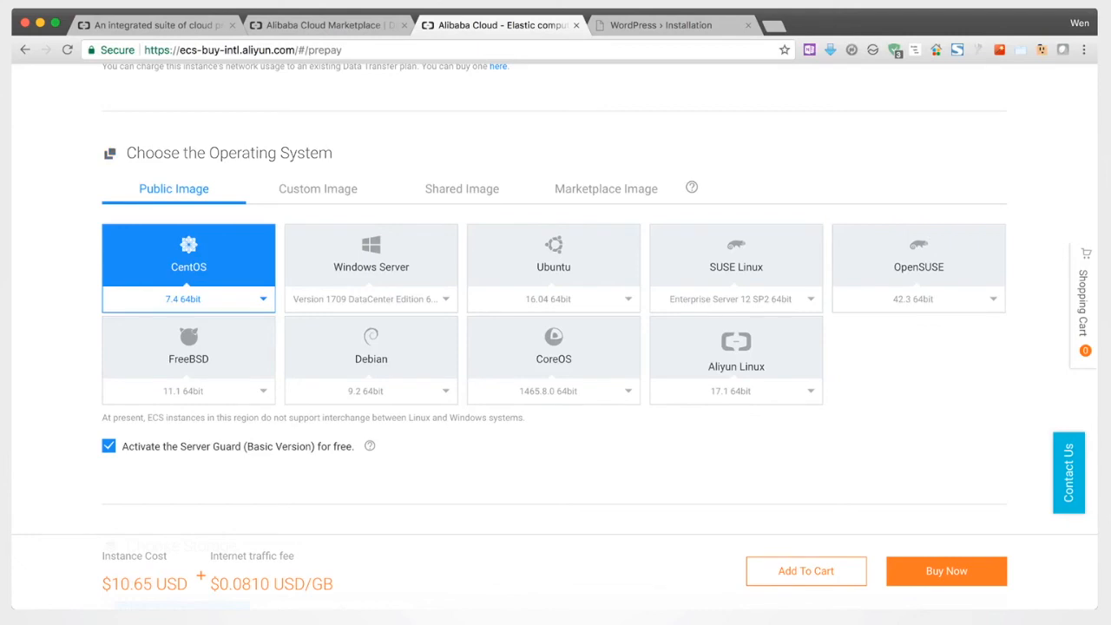
# - Open the Web Hosting solution page on the Alibaba Cloud website and look through its solution types, offers and benefits
pyautogui.hotkey('ctrl', '1')
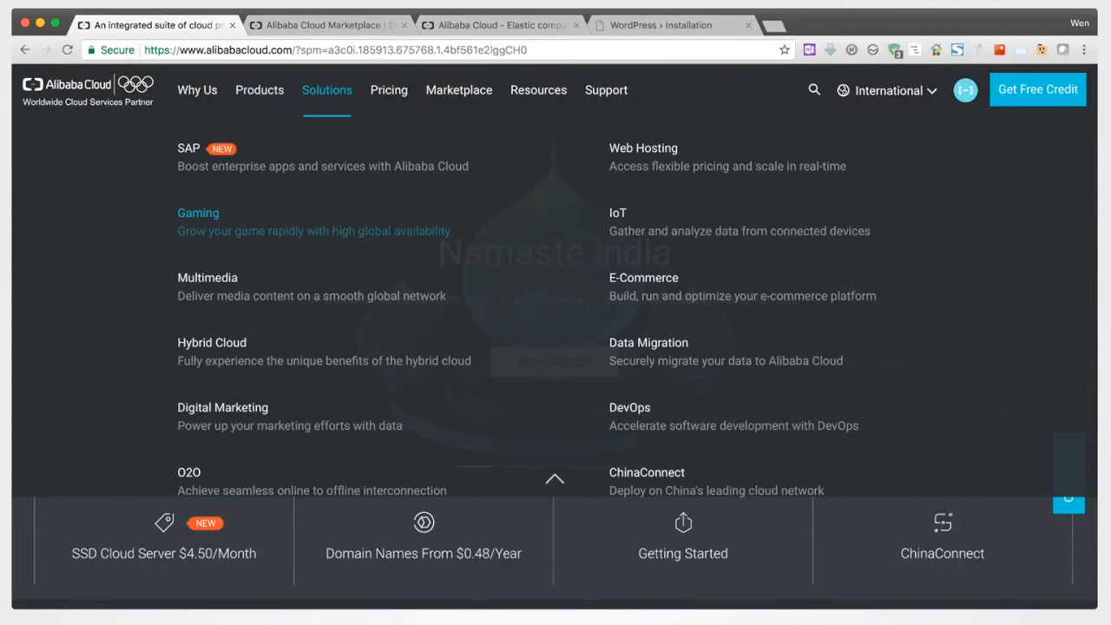
pyautogui.scroll(-2, 556, 287)
pyautogui.scroll(2, 642, 157)
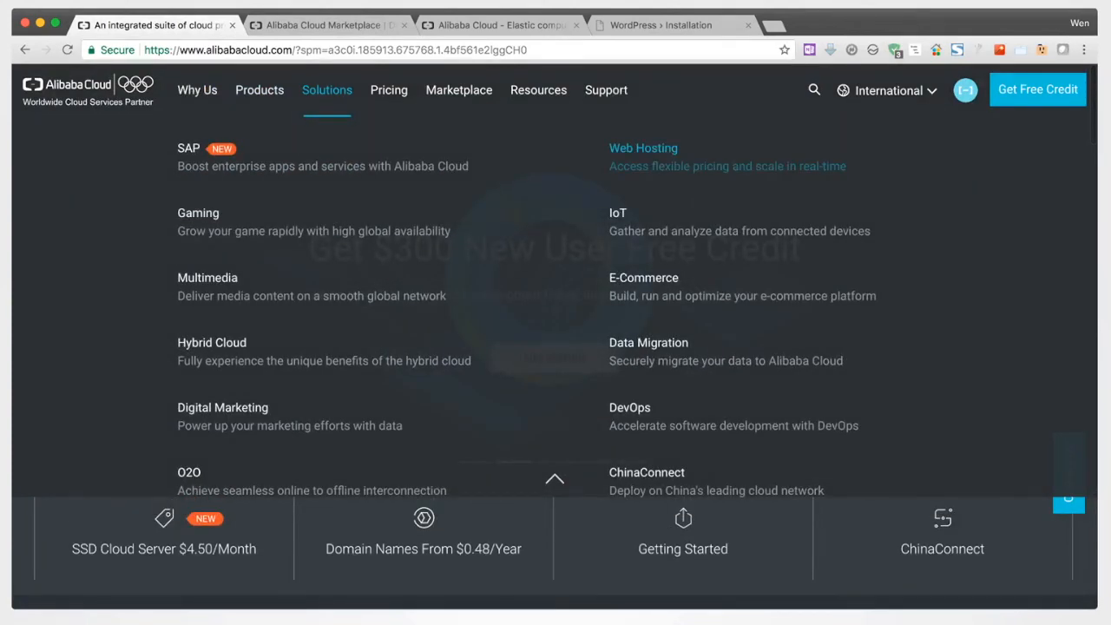
pyautogui.click(643, 150)
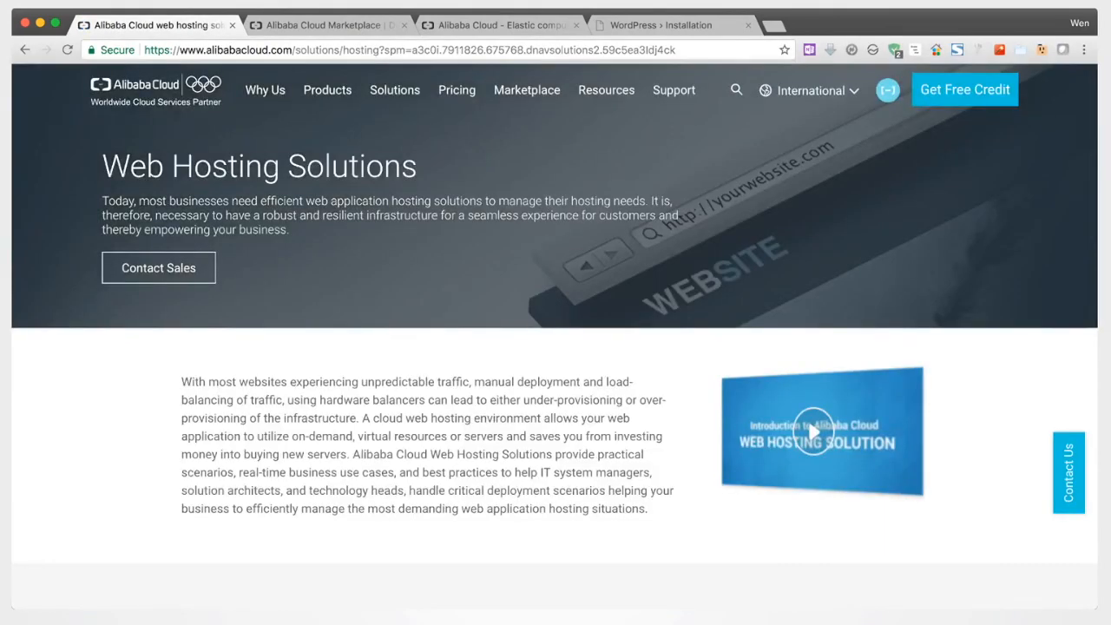
pyautogui.moveTo(395, 89)
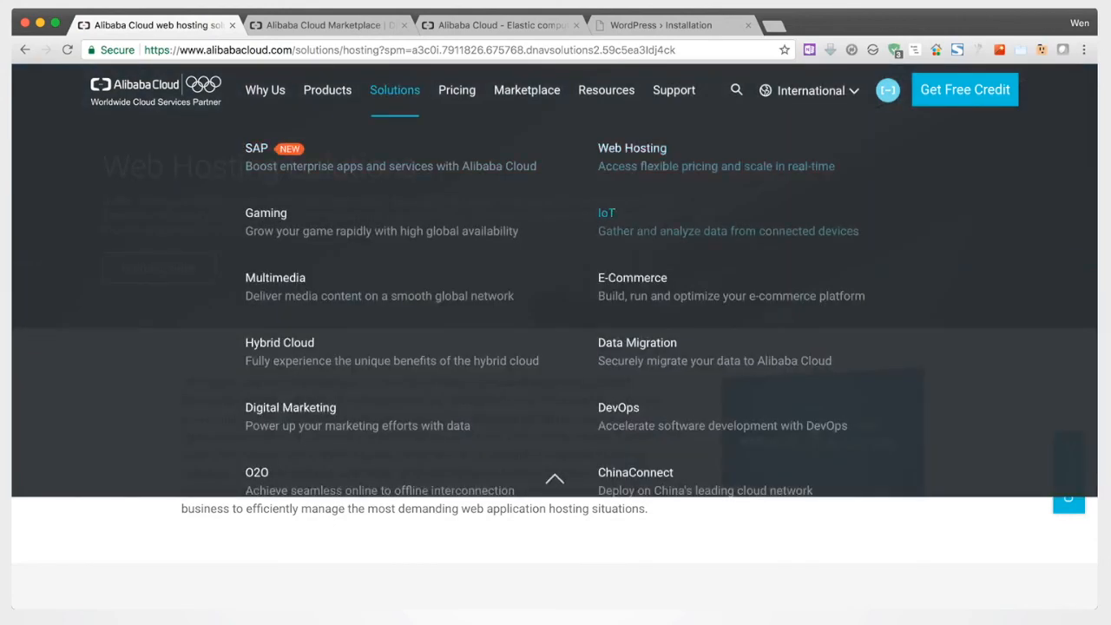
pyautogui.scroll(-20, 555, 339)
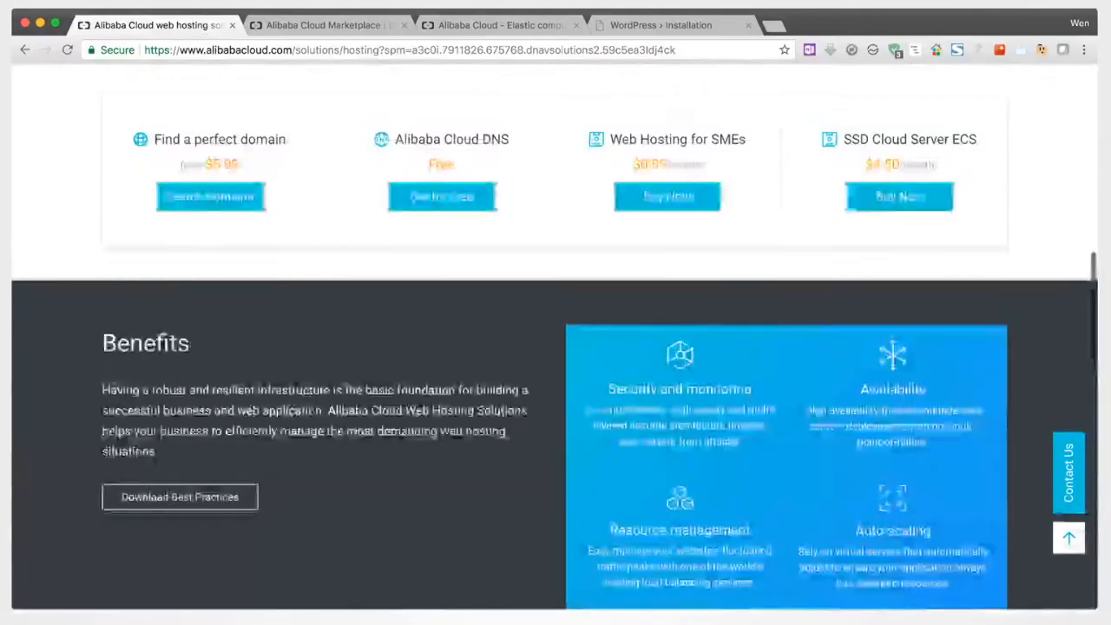
pyautogui.scroll(7, 794, 582)
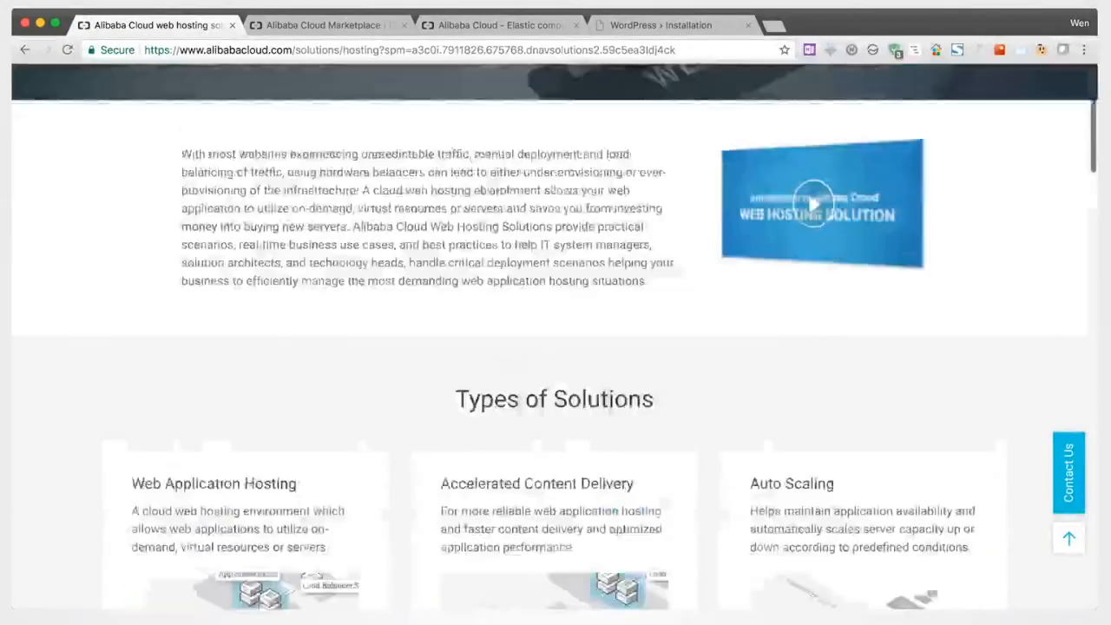
pyautogui.scroll(3, 792, 590)
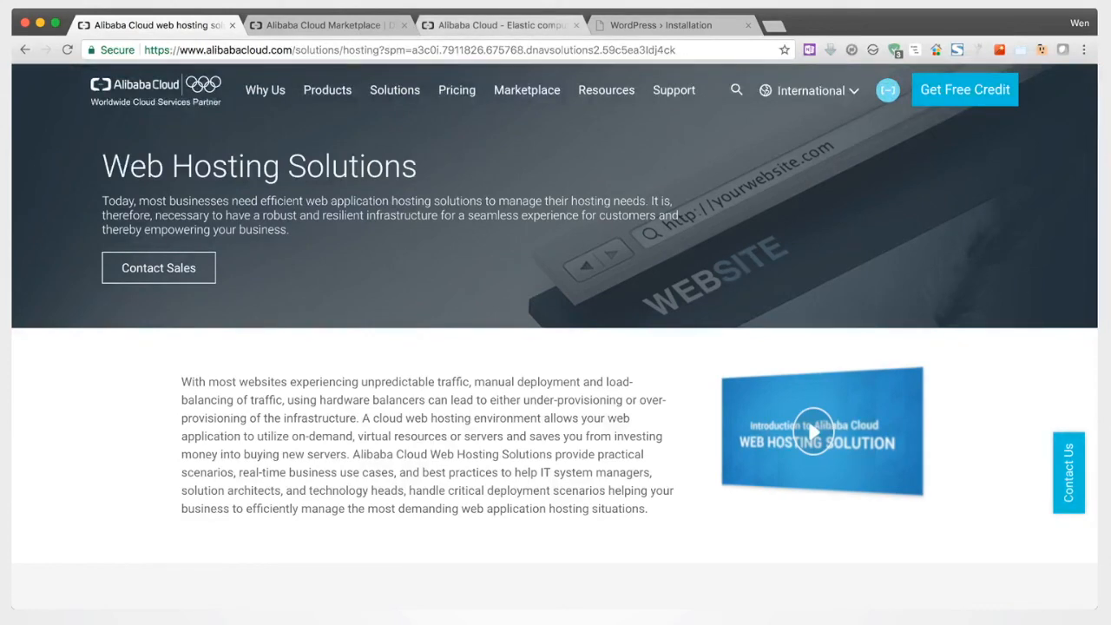
# - Return to the ECS purchase page and review the pricing model, datacenter region and network type options
pyautogui.press('super+3')
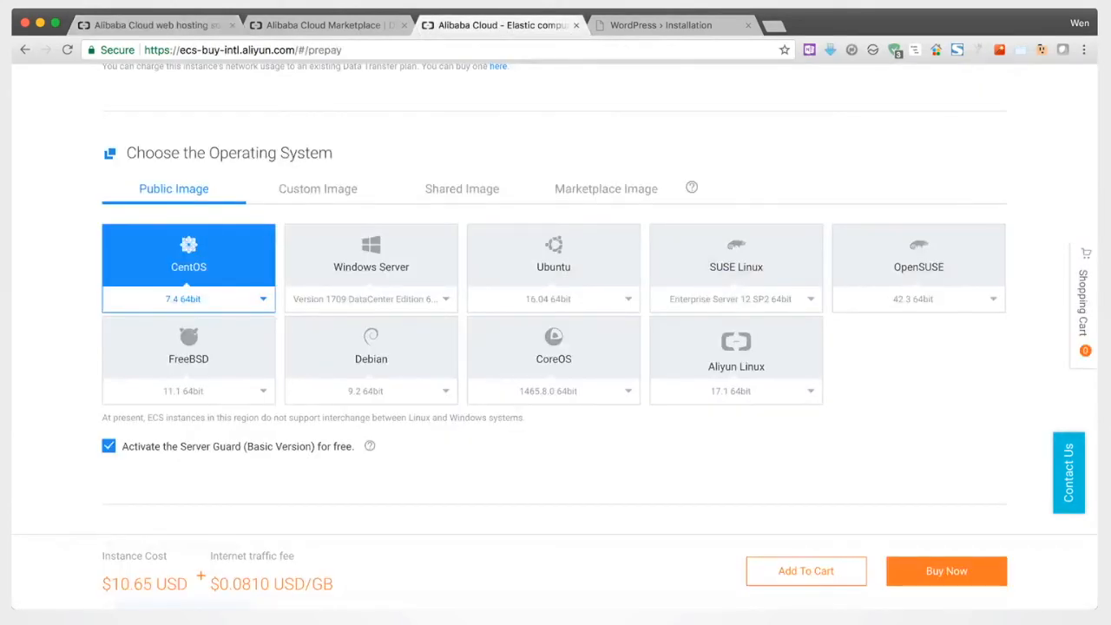
pyautogui.scroll(10, 555, 295)
pyautogui.scroll(10, 555, 330)
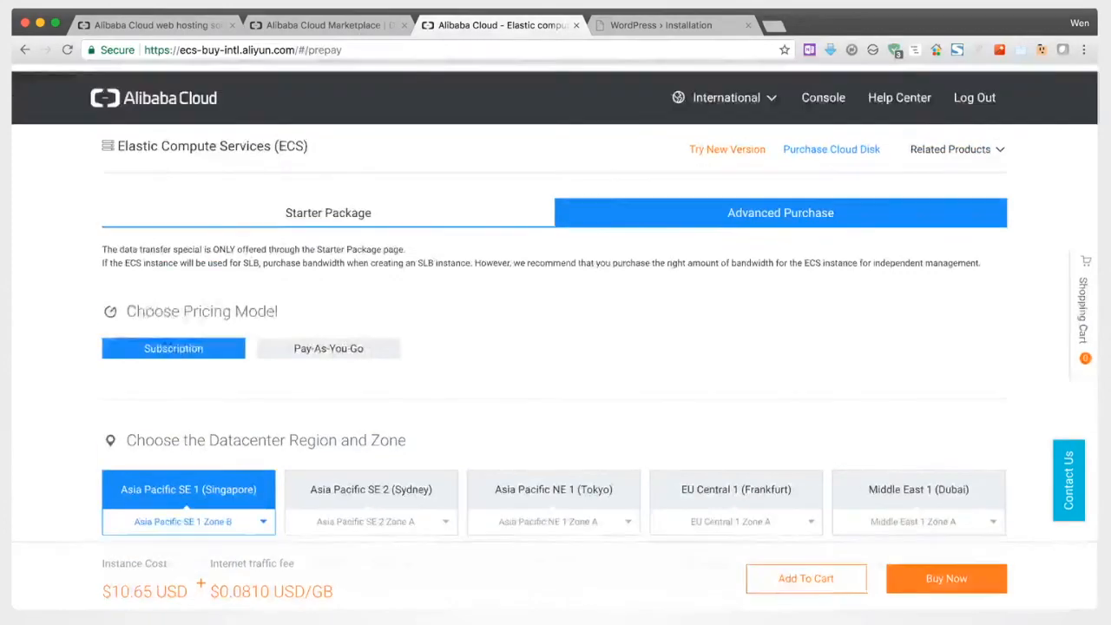
pyautogui.scroll(-10, 555, 313)
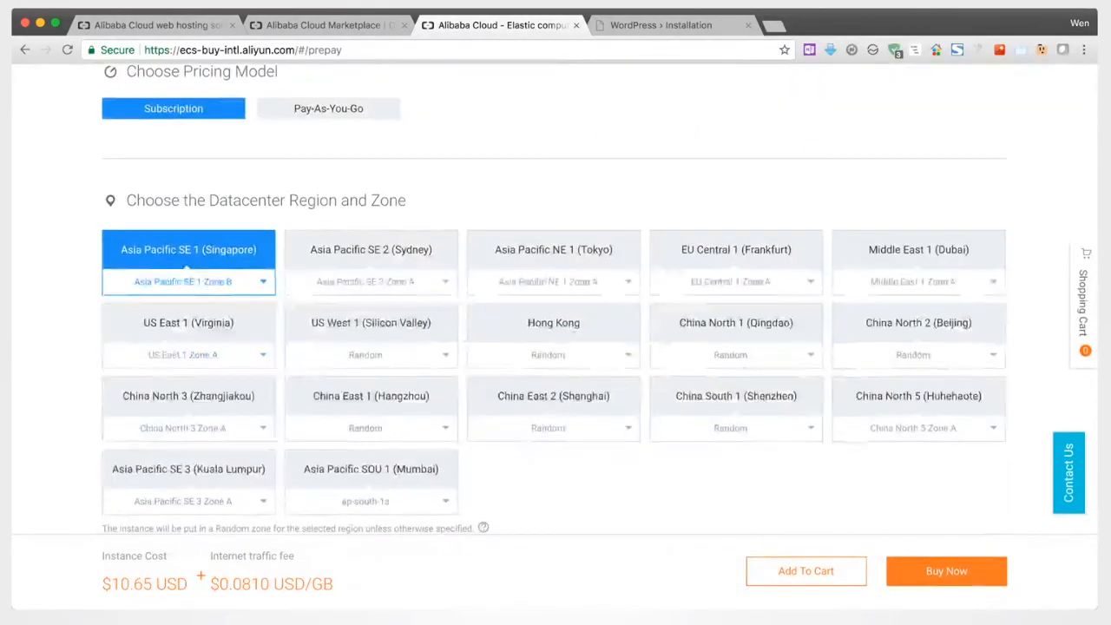
pyautogui.scroll(-3, 556, 312)
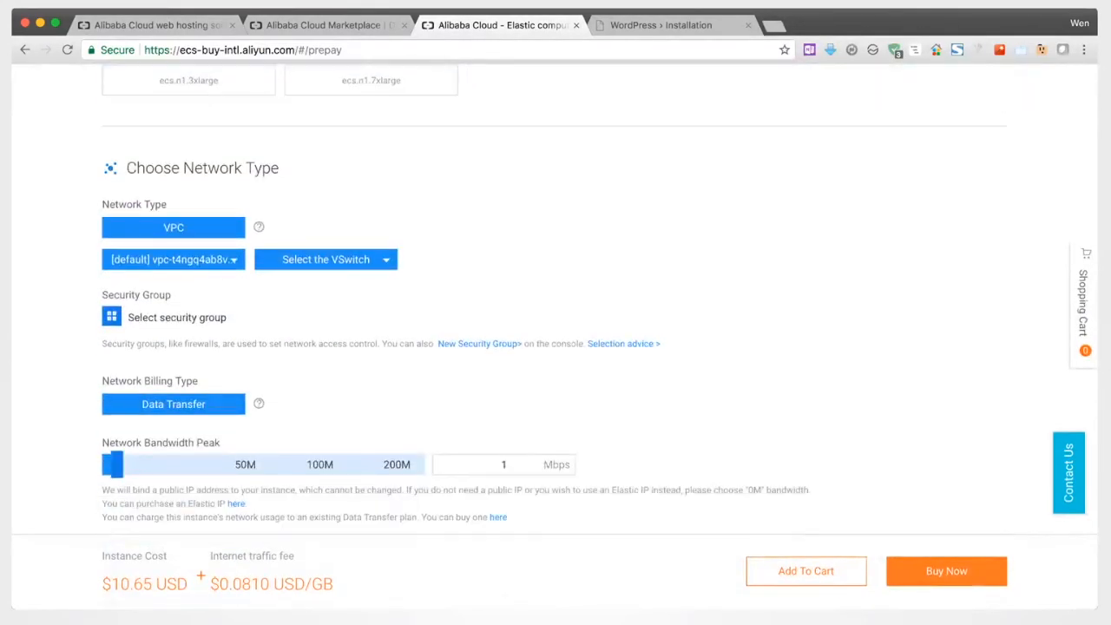